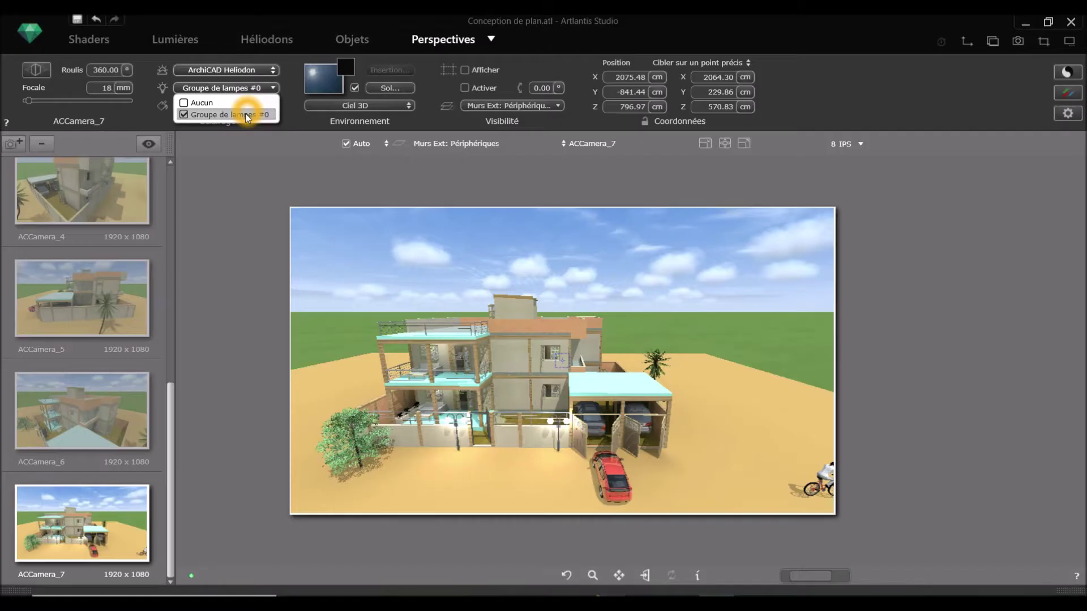
# Keep Groupe de lampes #0 as ACCamera_7's lamp lighting and move the camera closer to the front of the house
pyautogui.click(247, 115)
pyautogui.click(230, 117)
pyautogui.click(247, 102)
pyautogui.moveTo(500, 394); pyautogui.dragTo(508, 431)
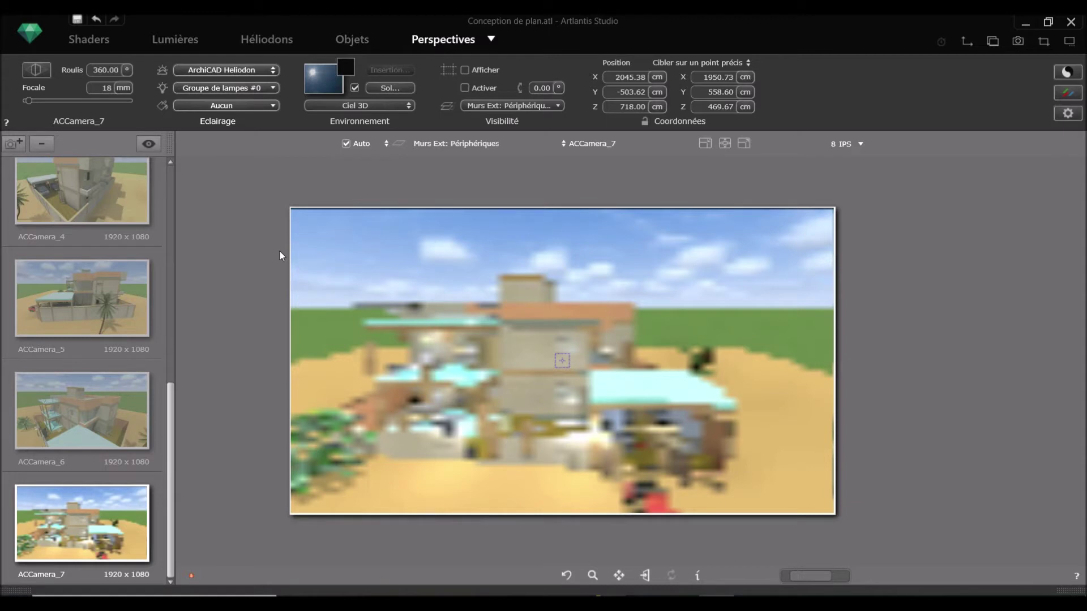
pyautogui.click(700, 318)
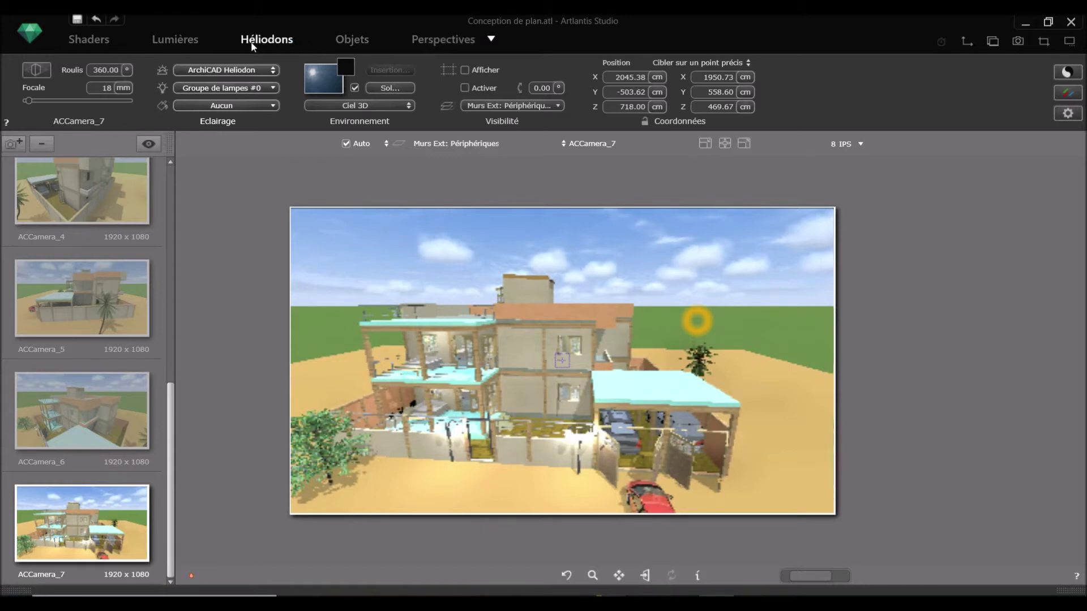
# Set the ArchiCAD Heliodon time to 22:55 for a night scene and pull the camera back from the house
pyautogui.click(259, 41)
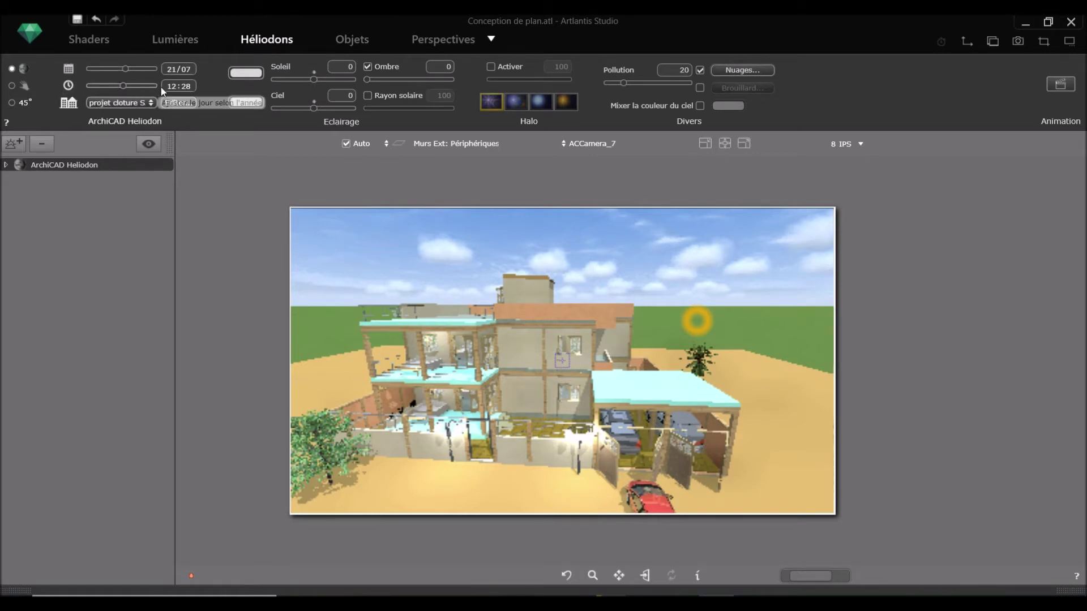
pyautogui.click(124, 90)
pyautogui.moveTo(124, 90); pyautogui.dragTo(151, 90)
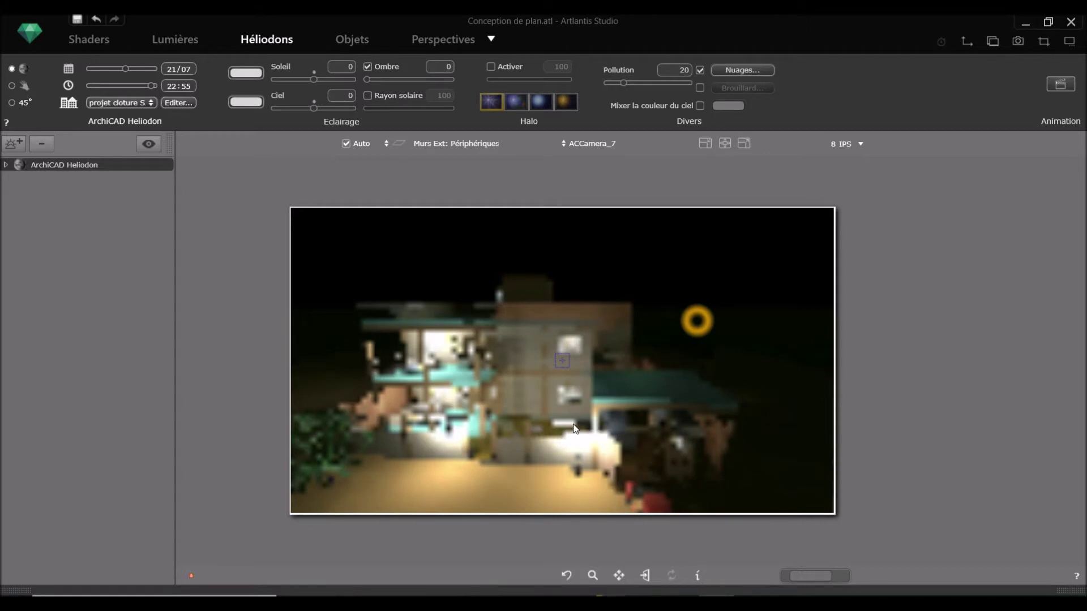
pyautogui.scroll(-3, 524, 426)
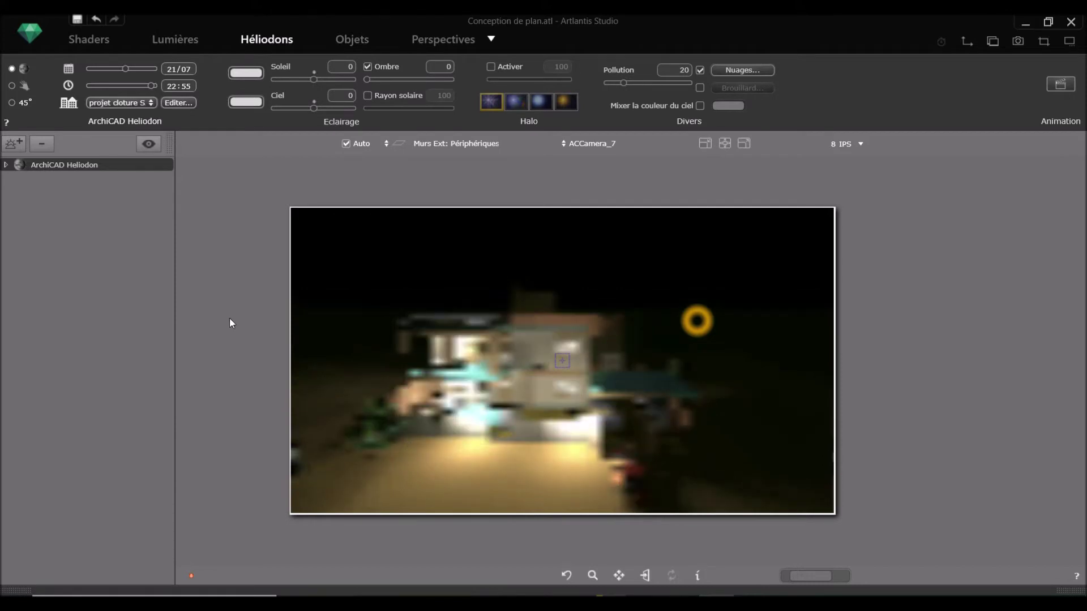
# Add a new perspective from ACCamera_7 and orbit it to an elevated view of the house's balcony corner
pyautogui.click(447, 43)
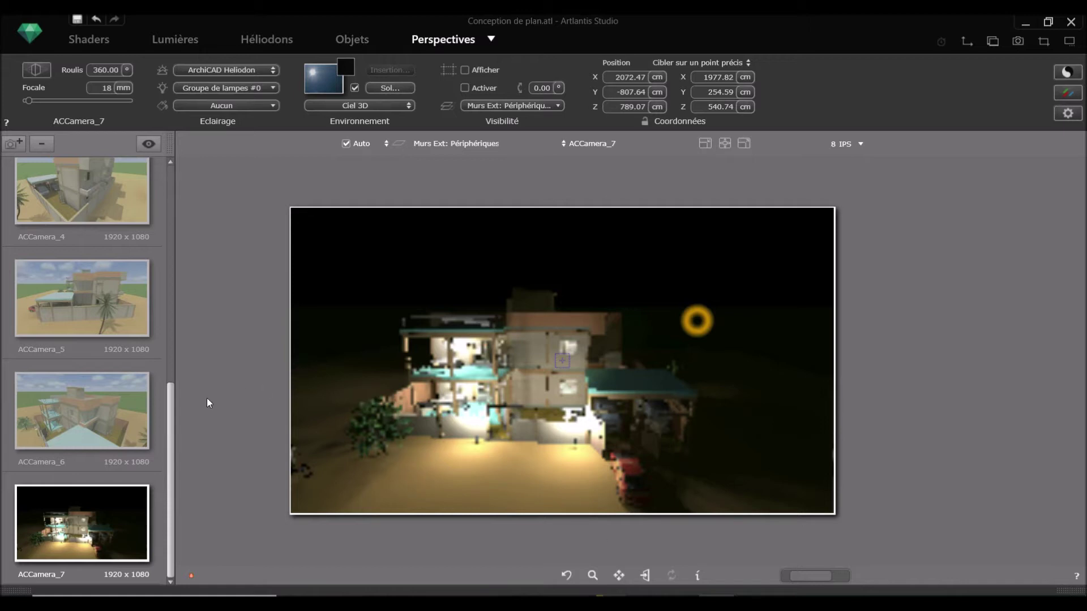
pyautogui.click(21, 145)
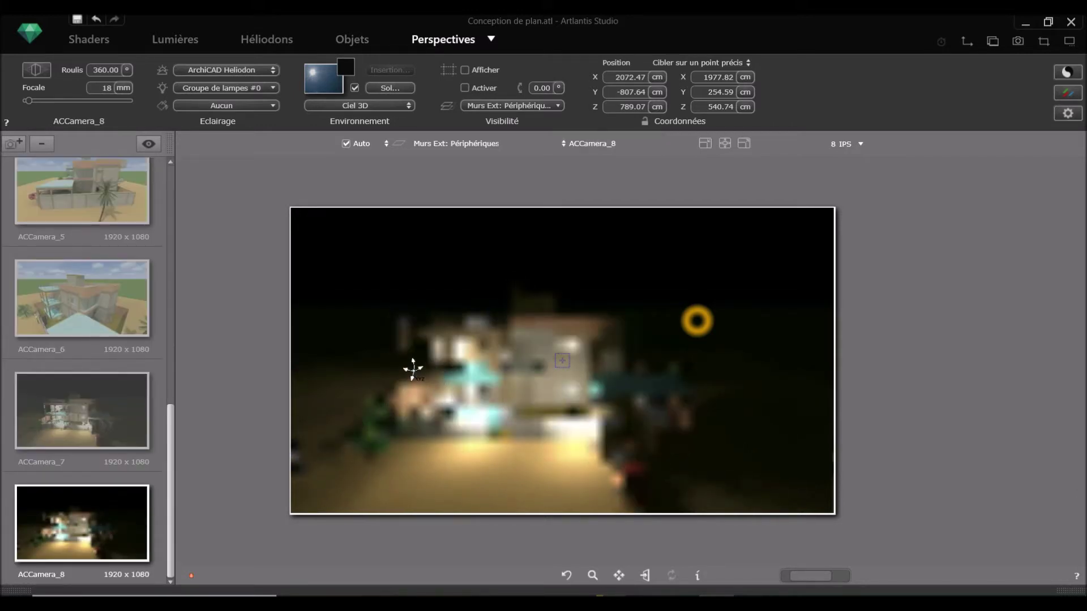
pyautogui.moveTo(401, 359); pyautogui.dragTo(624, 276)
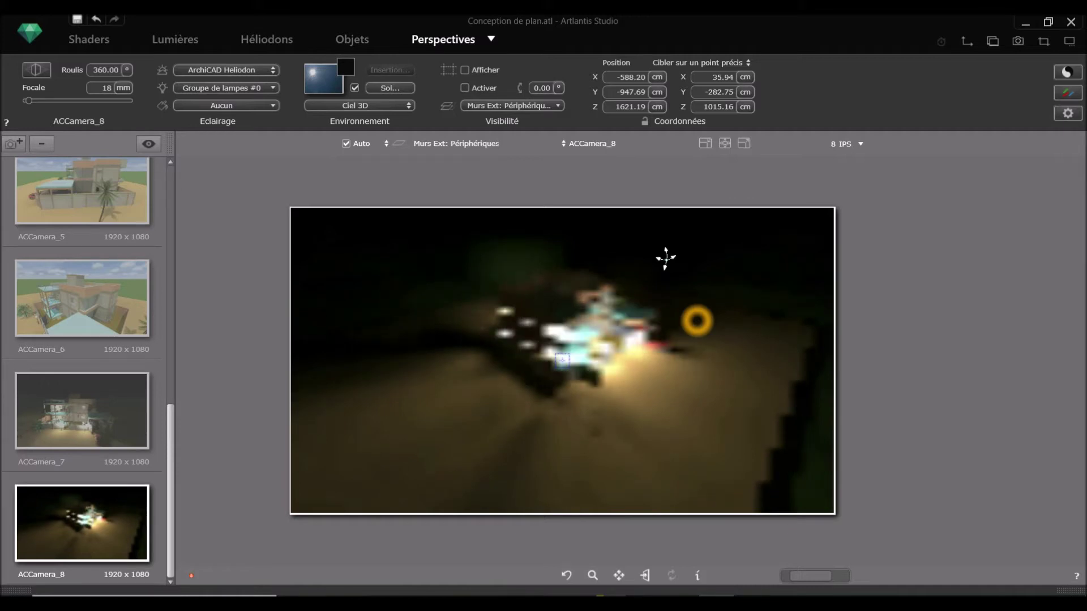
pyautogui.moveTo(665, 258); pyautogui.dragTo(671, 251)
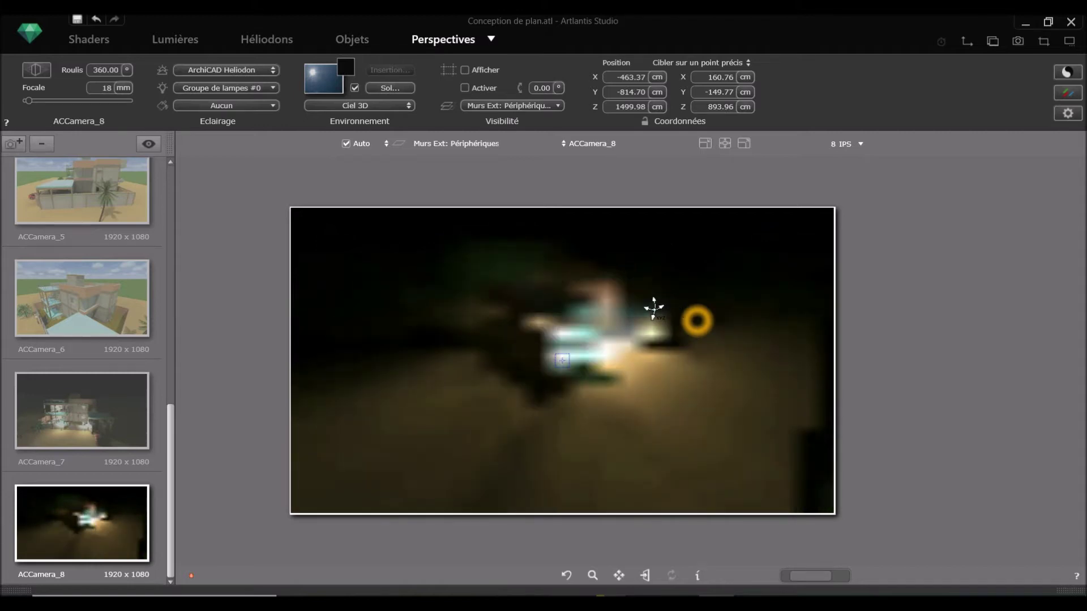
pyautogui.moveTo(651, 306); pyautogui.dragTo(666, 265)
pyautogui.moveTo(651, 308); pyautogui.dragTo(640, 358)
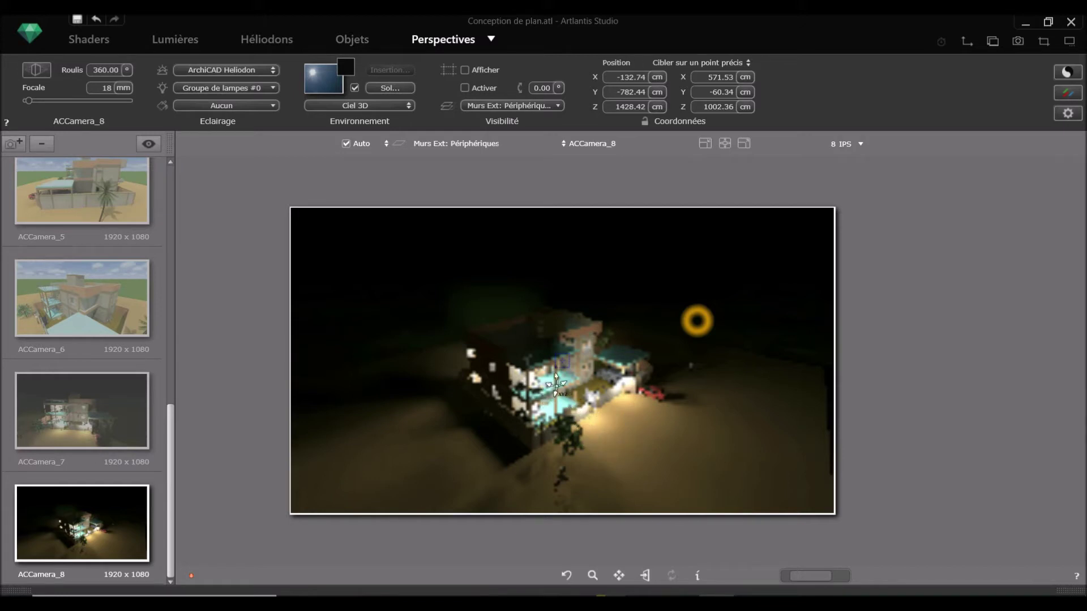
# Bring the new perspective's camera close to the balconies and lower it, keeping the carport and red car in frame
pyautogui.moveTo(586, 365); pyautogui.dragTo(610, 359)
pyautogui.scroll(4, 611, 358)
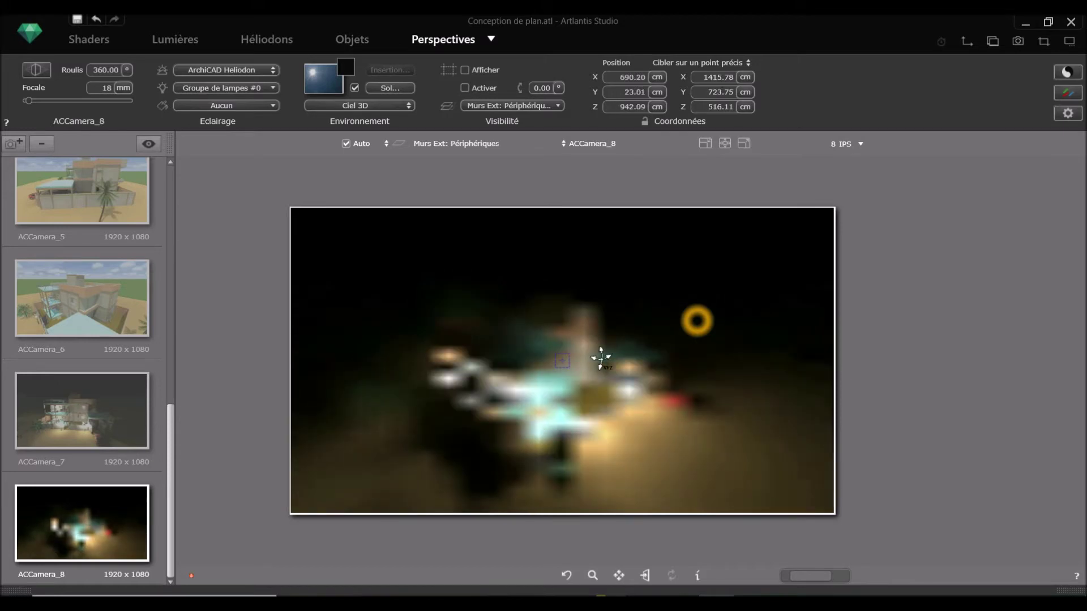
pyautogui.scroll(2, 604, 359)
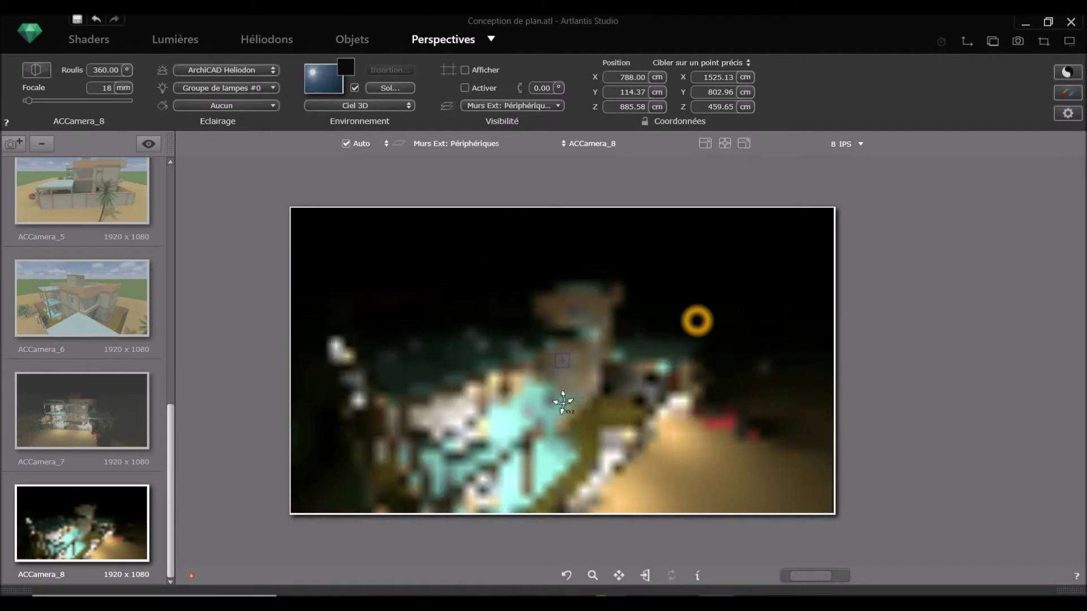
pyautogui.moveTo(562, 404); pyautogui.dragTo(557, 381)
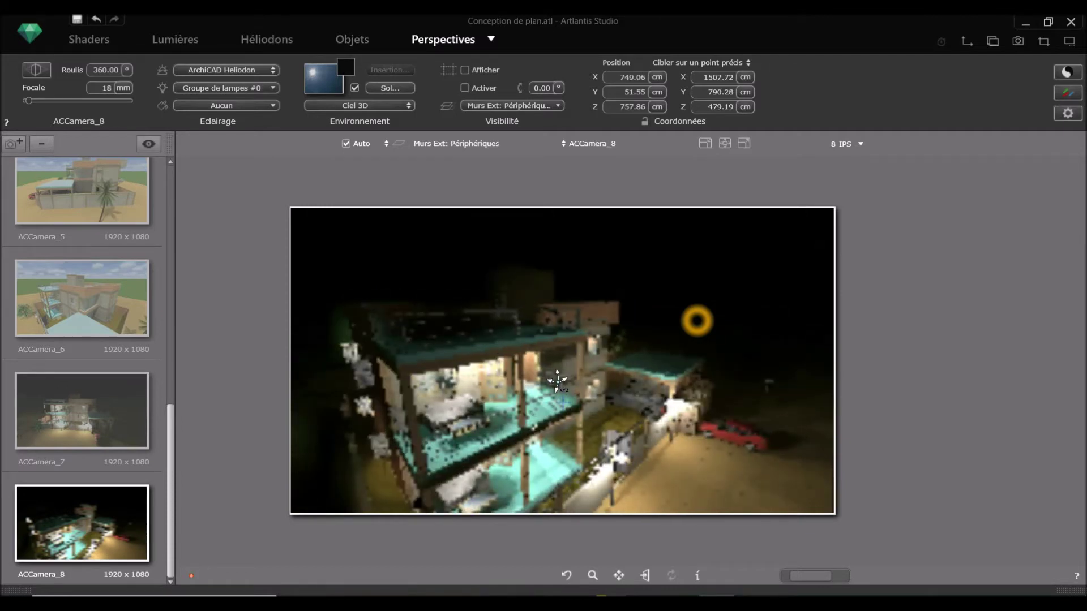
pyautogui.moveTo(558, 380); pyautogui.dragTo(553, 376)
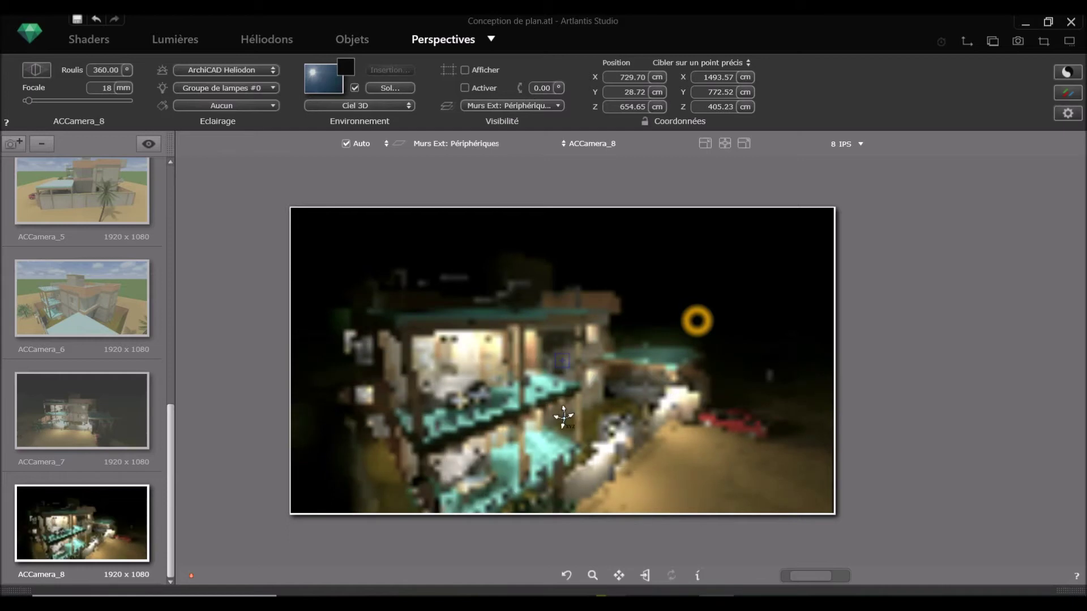
pyautogui.moveTo(573, 425); pyautogui.dragTo(571, 436)
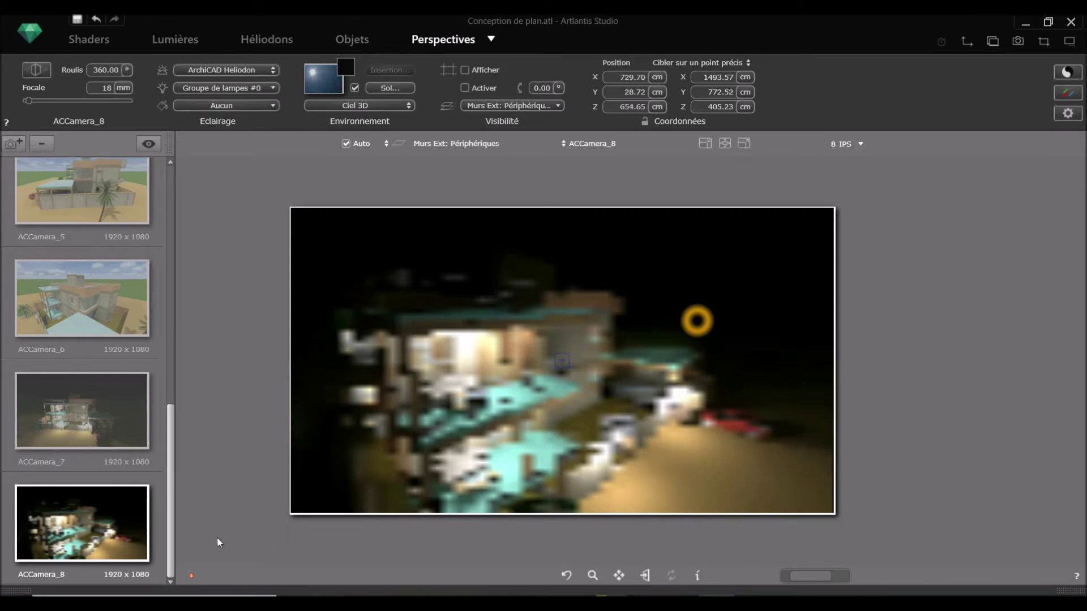
# Prepare the final render of ACCamera_7 with the PHOTO DE RENDU folder inside montage pour archi > RENDU AVEC ATLANTIS as destination
pyautogui.click(96, 402)
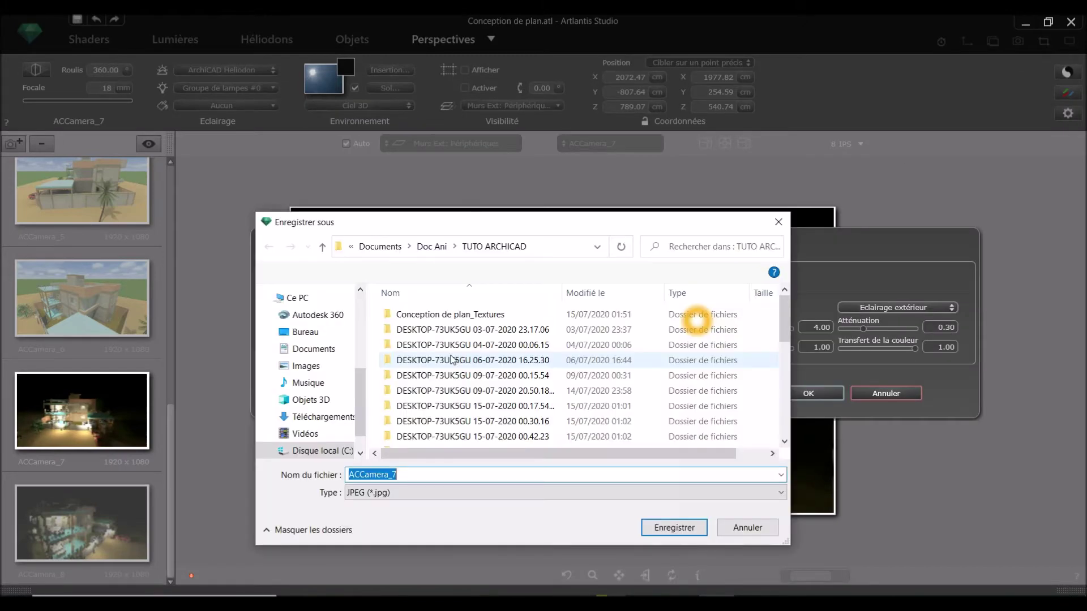
pyautogui.scroll(-5, 510, 385)
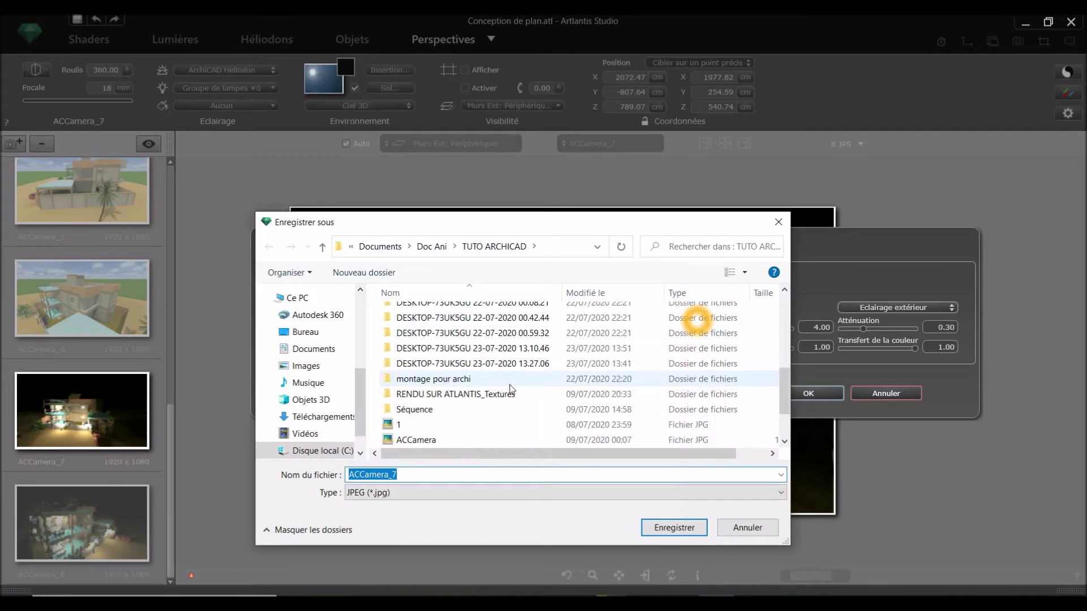
pyautogui.doubleClick(426, 379)
pyautogui.click(425, 315)
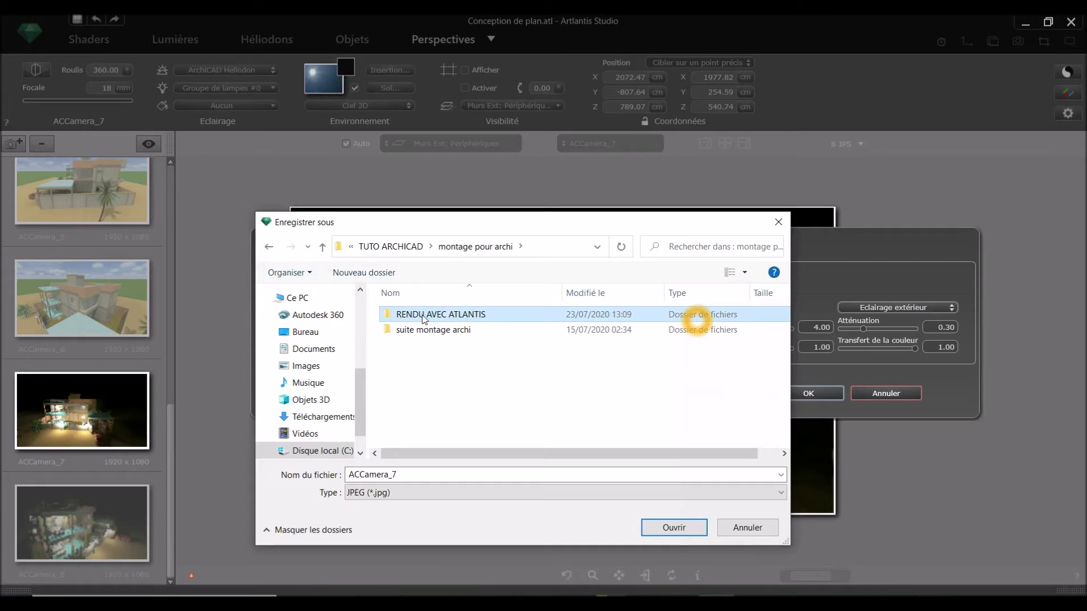
pyautogui.doubleClick(425, 316)
pyautogui.doubleClick(425, 316)
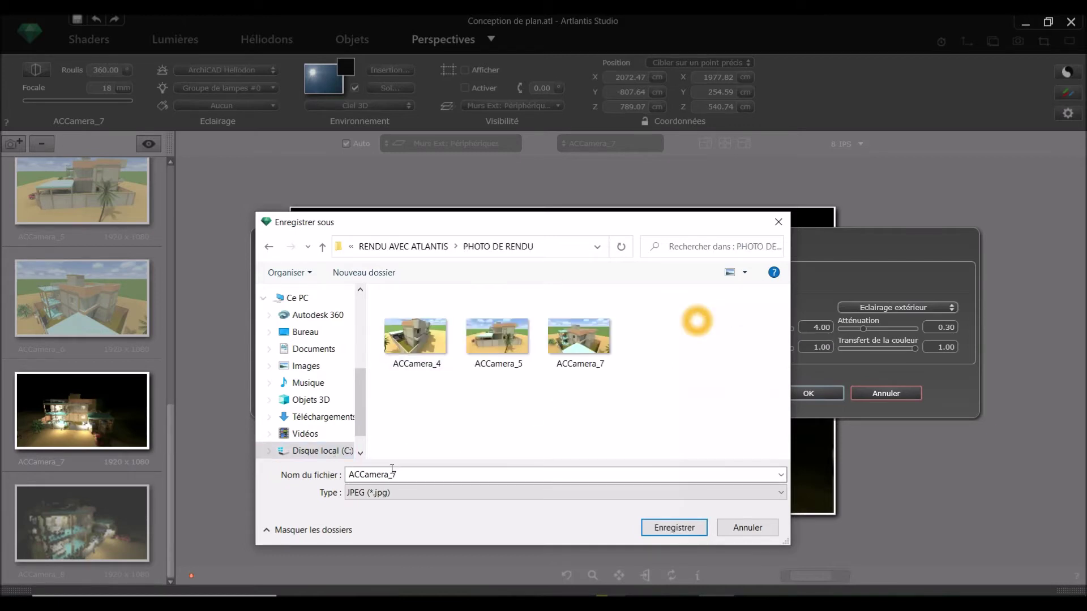
# Name the JPEG render 1, save the destination and start the final render
pyautogui.doubleClick(456, 479)
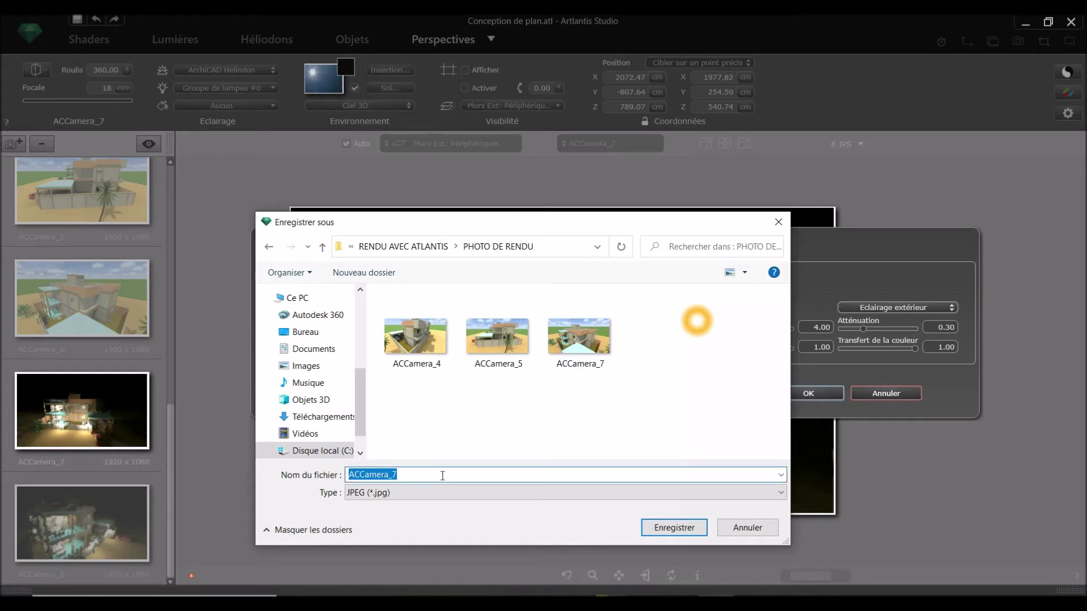
pyautogui.write('1')
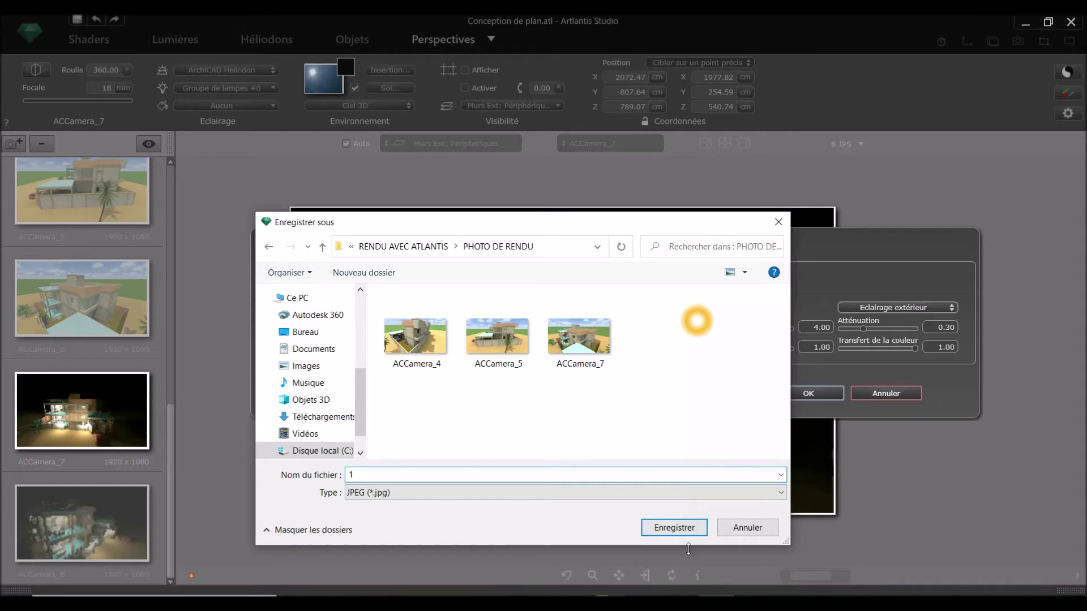
pyautogui.click(661, 530)
pyautogui.click(807, 394)
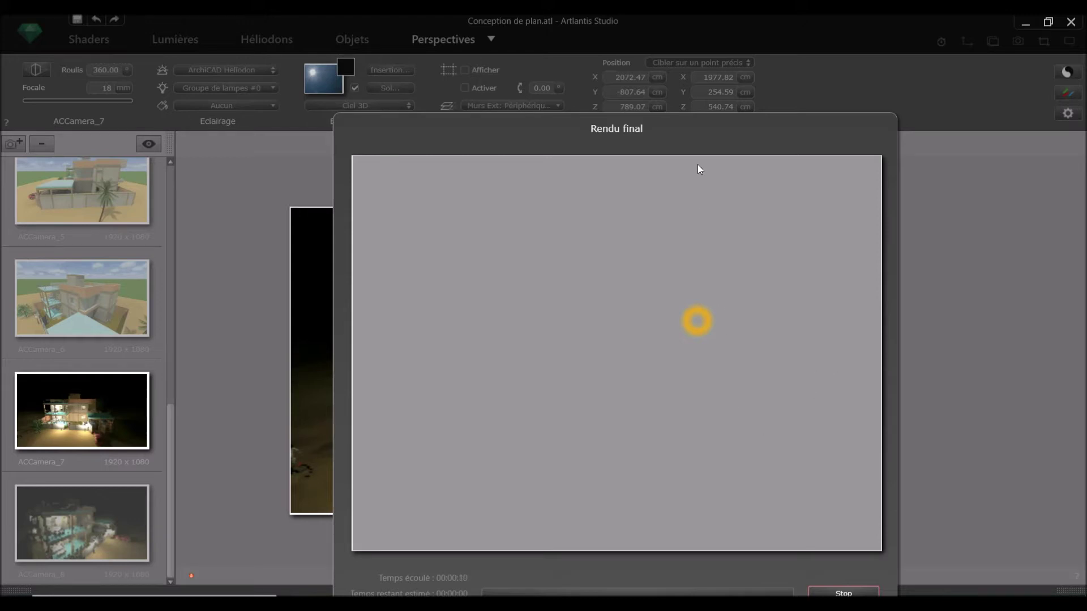
# Move the final render window fully into view, let the night render finish and close it
pyautogui.moveTo(705, 128); pyautogui.dragTo(651, 97)
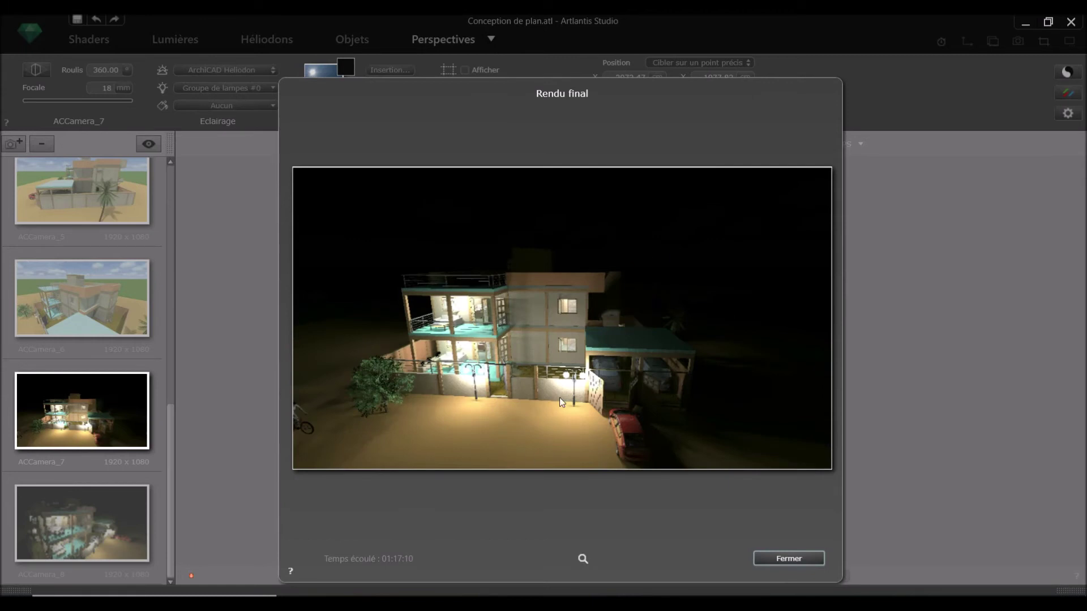
pyautogui.click(453, 451)
pyautogui.click(402, 566)
pyautogui.click(789, 559)
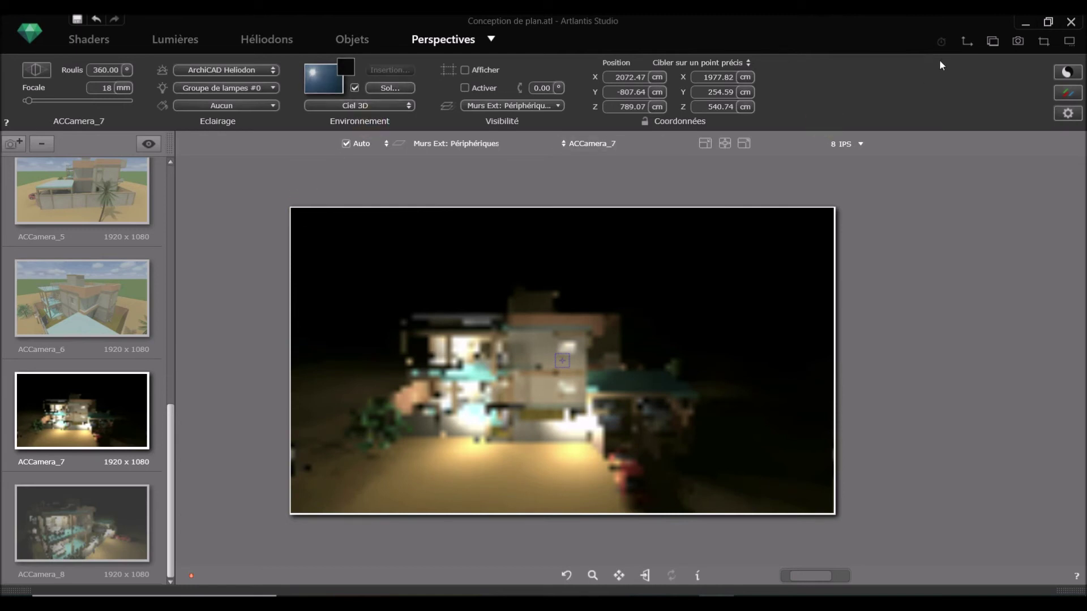
# Open the 2D view, move it out of the way of the preview and activate ACCamera_8
pyautogui.click(967, 41)
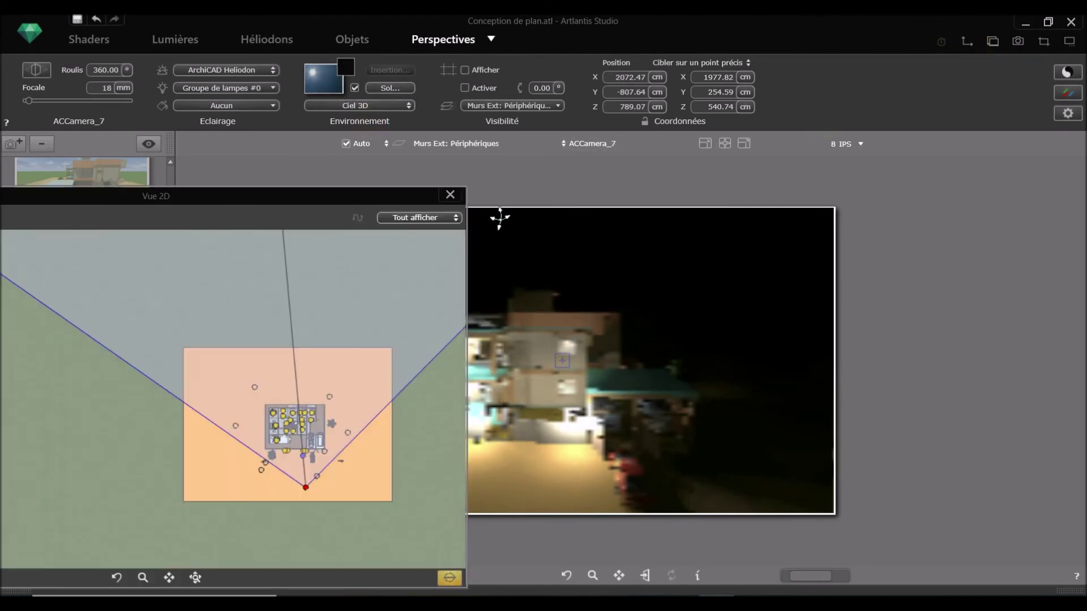
pyautogui.moveTo(373, 192); pyautogui.dragTo(416, 433)
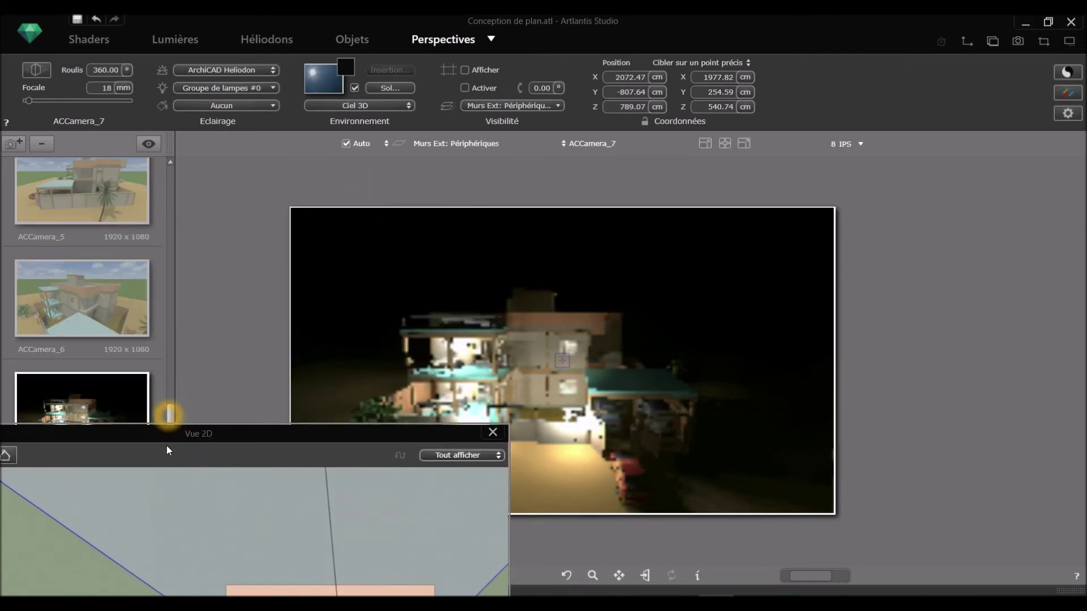
pyautogui.moveTo(192, 434); pyautogui.dragTo(277, 563)
pyautogui.click(122, 520)
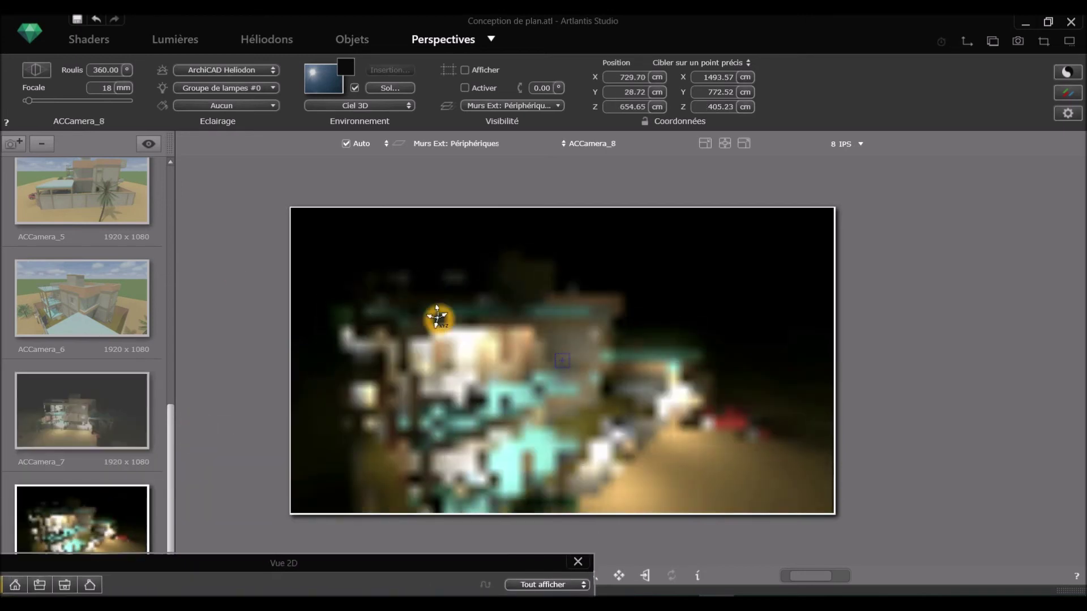
# Set the ArchiCAD Heliodon time to 14:23 to light the scene by day
pyautogui.click(268, 41)
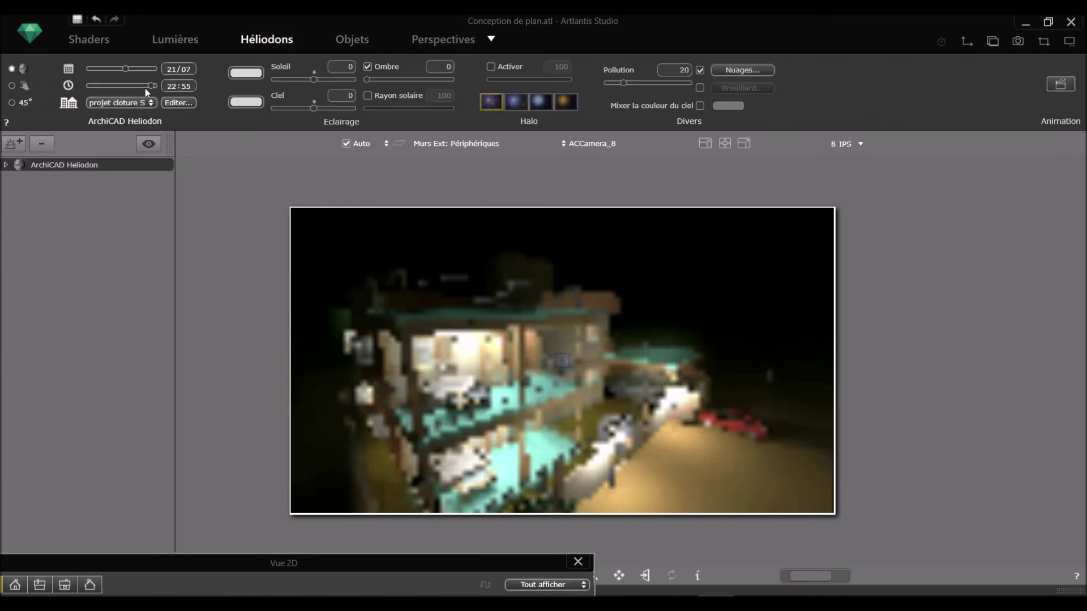
pyautogui.moveTo(151, 86); pyautogui.dragTo(121, 86)
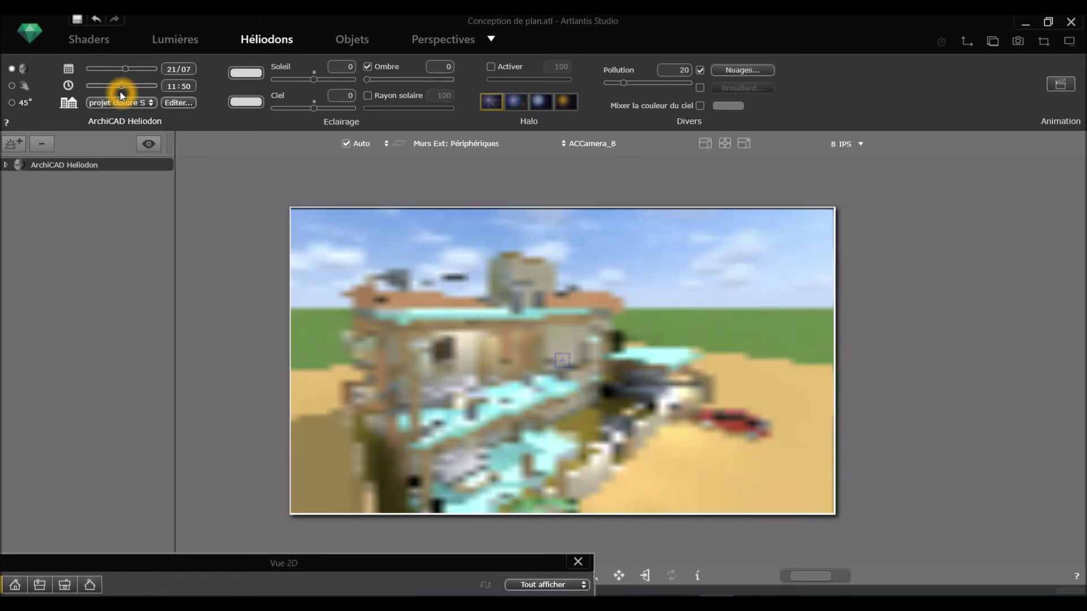
pyautogui.moveTo(124, 93); pyautogui.dragTo(128, 93)
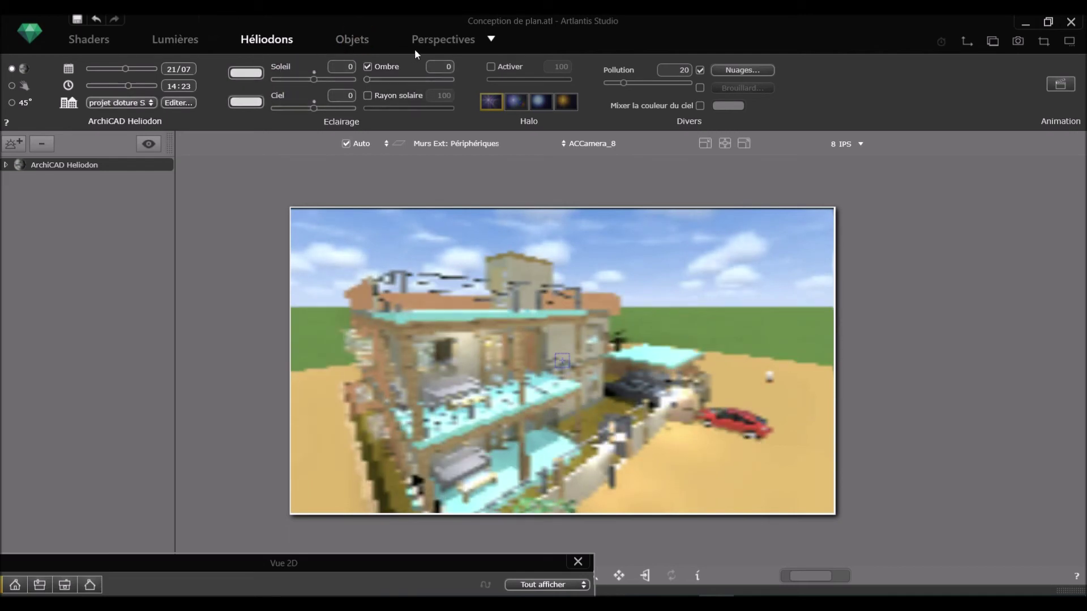
# Set the lamp lighting of ACCamera_8 to Aucun
pyautogui.click(429, 43)
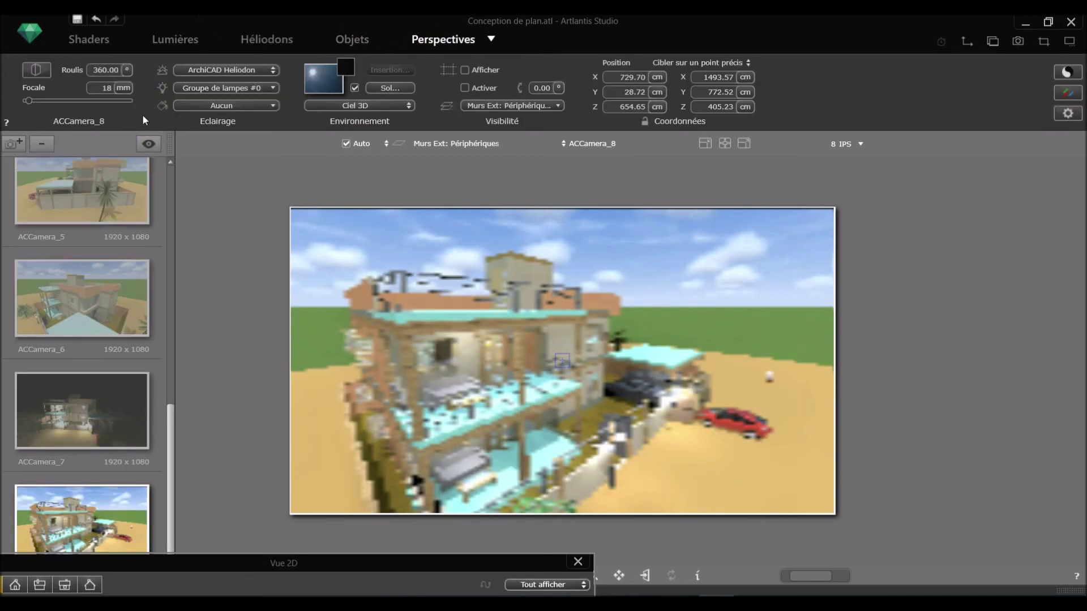
pyautogui.click(246, 90)
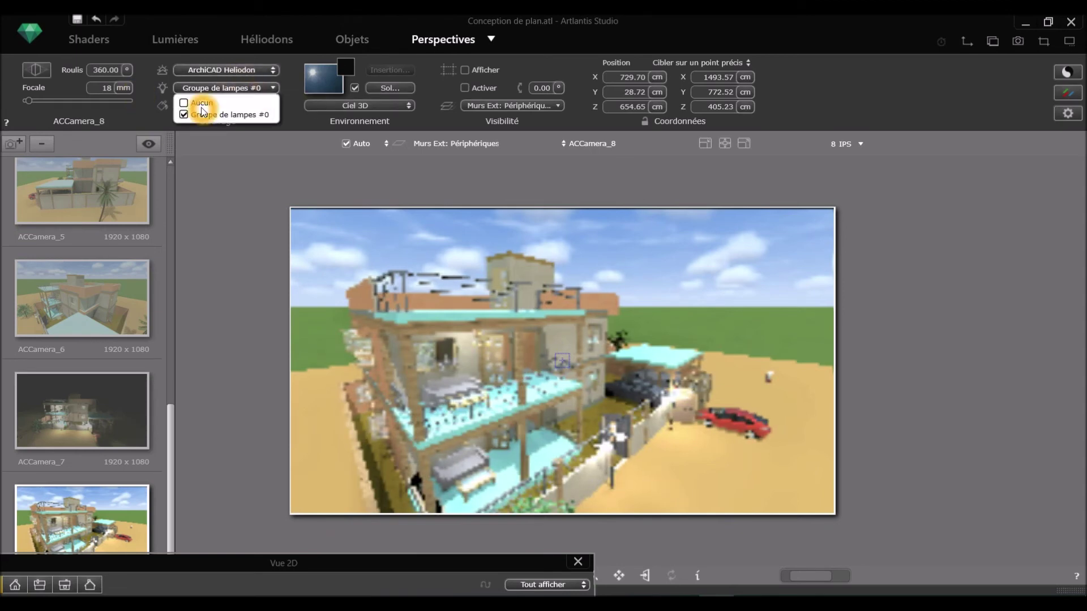
pyautogui.click(200, 103)
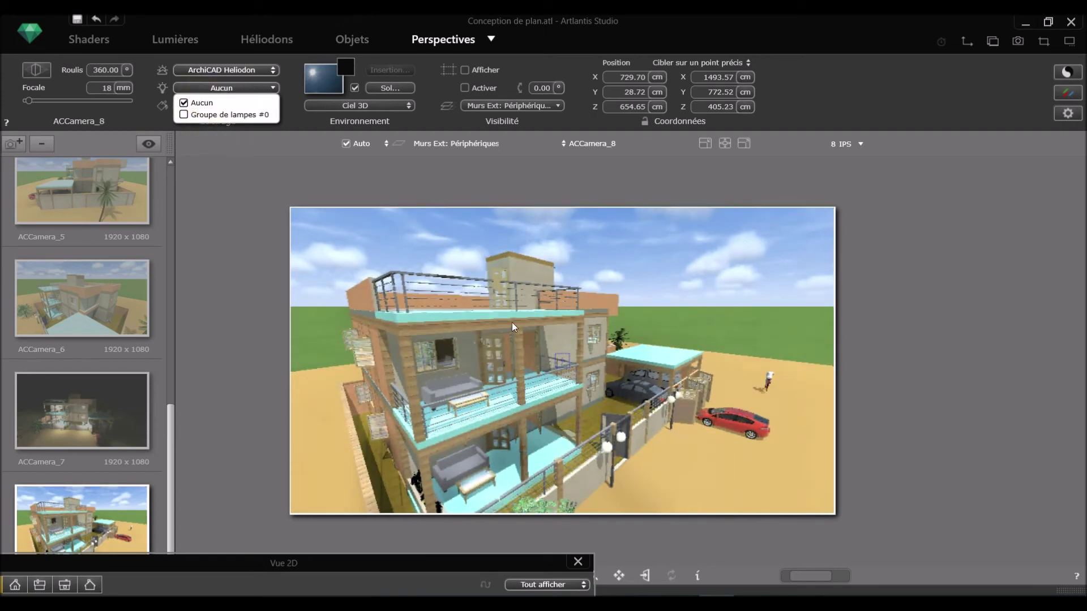
# Shift the perspective preview aside and raise the 2D view so both can be seen side by side
pyautogui.moveTo(815, 577); pyautogui.dragTo(841, 579)
pyautogui.moveTo(456, 558); pyautogui.dragTo(425, 214)
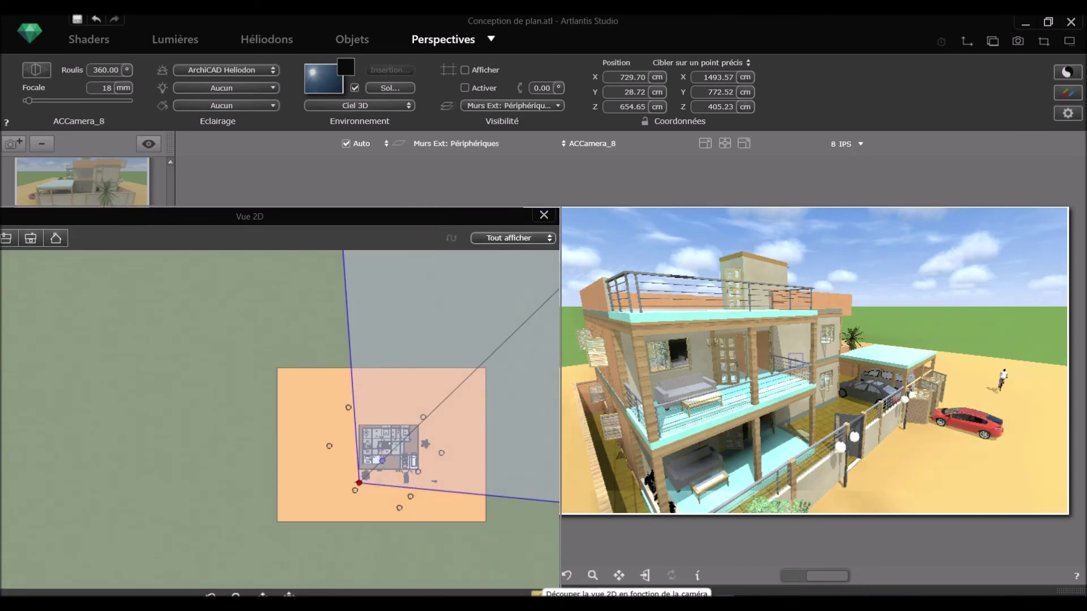
pyautogui.moveTo(339, 223); pyautogui.dragTo(392, 150)
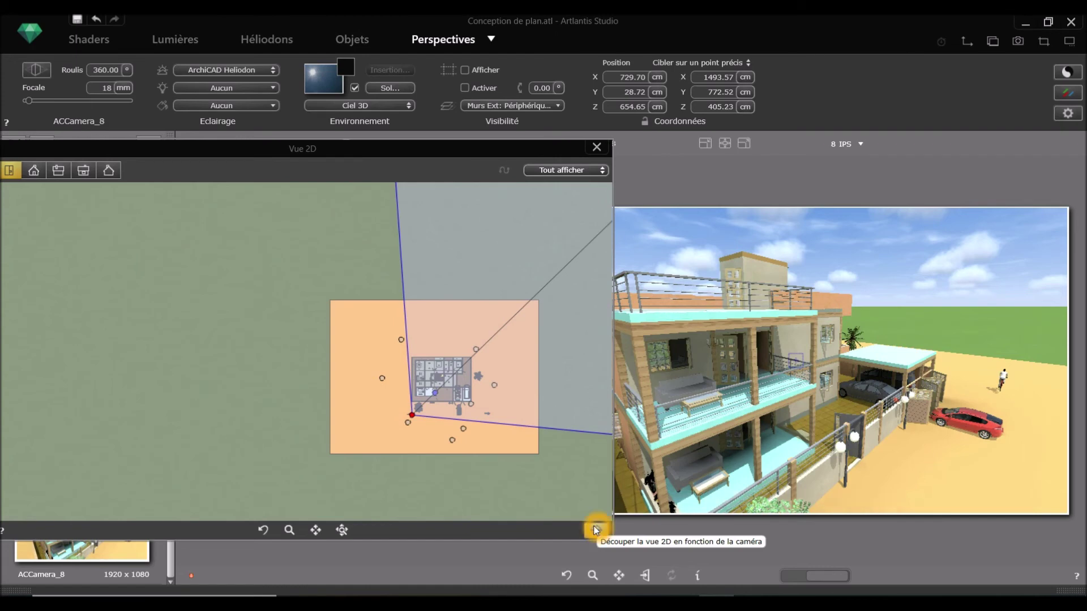
# Turn on the cropping of the 2D plan view according to the camera and frame the house together with ACCamera_8
pyautogui.click(597, 531)
pyautogui.click(598, 535)
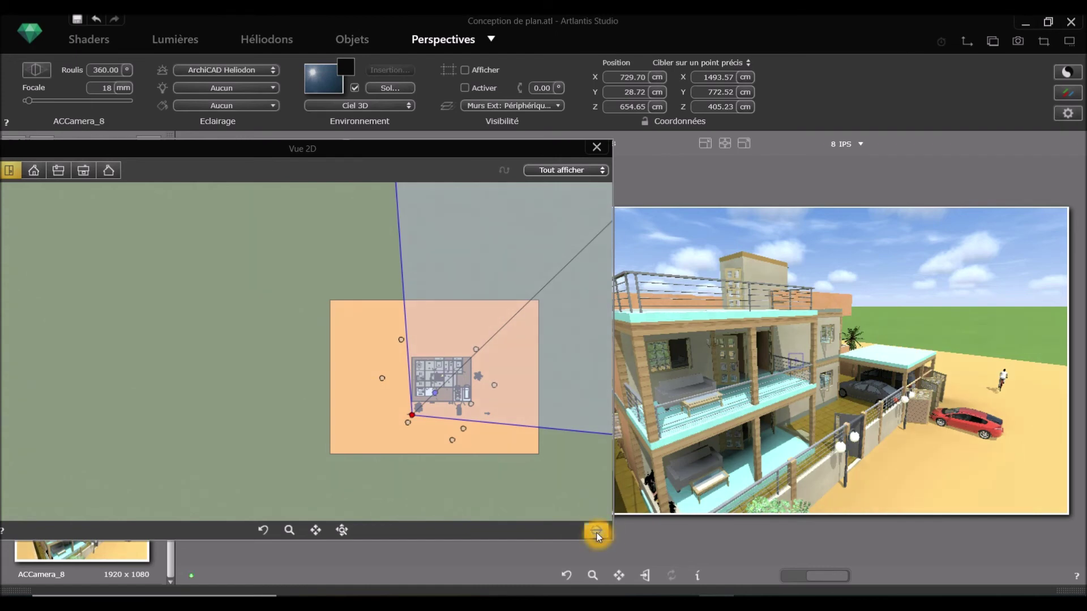
pyautogui.scroll(3, 434, 385)
pyautogui.scroll(3, 433, 385)
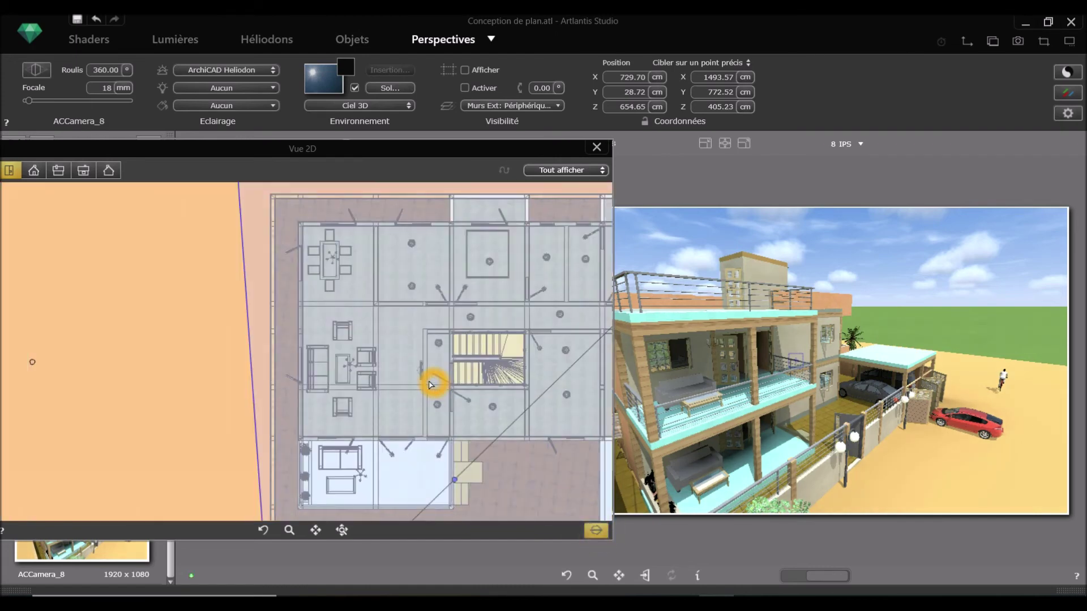
pyautogui.scroll(-5, 327, 340)
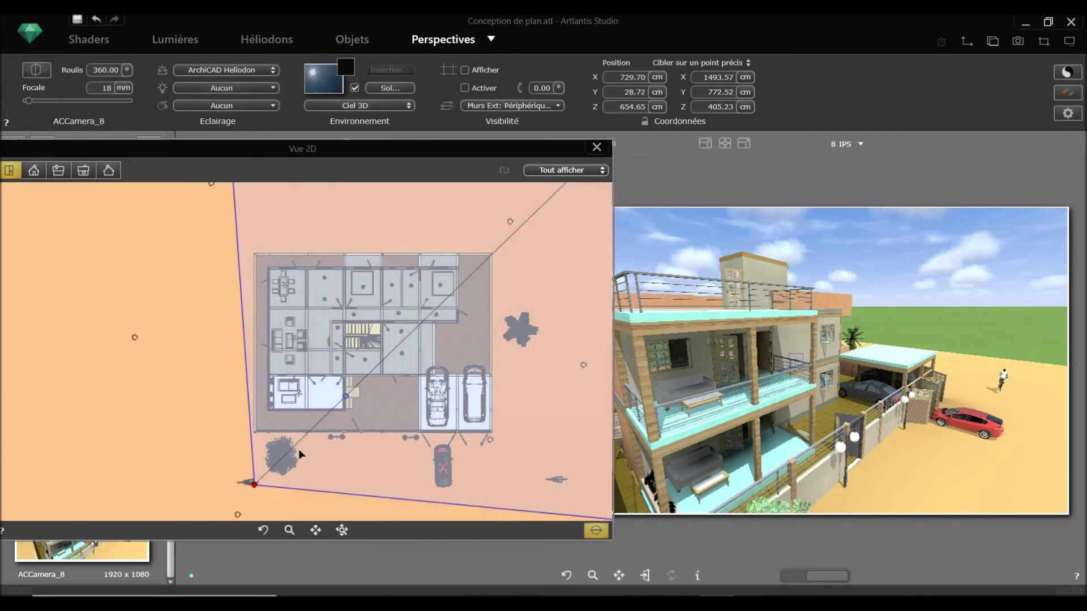
# Move ACCamera_8 in plan into the living room corner beside the terrace wall, at about X 915, Y 962 cm
pyautogui.moveTo(256, 484); pyautogui.dragTo(247, 444)
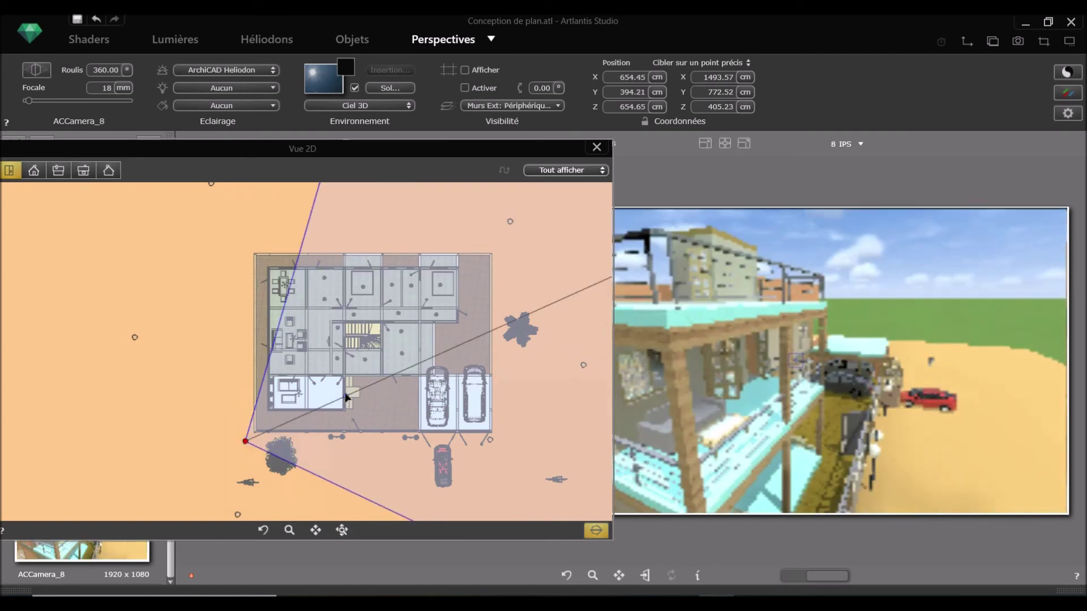
pyautogui.moveTo(350, 397); pyautogui.dragTo(314, 367)
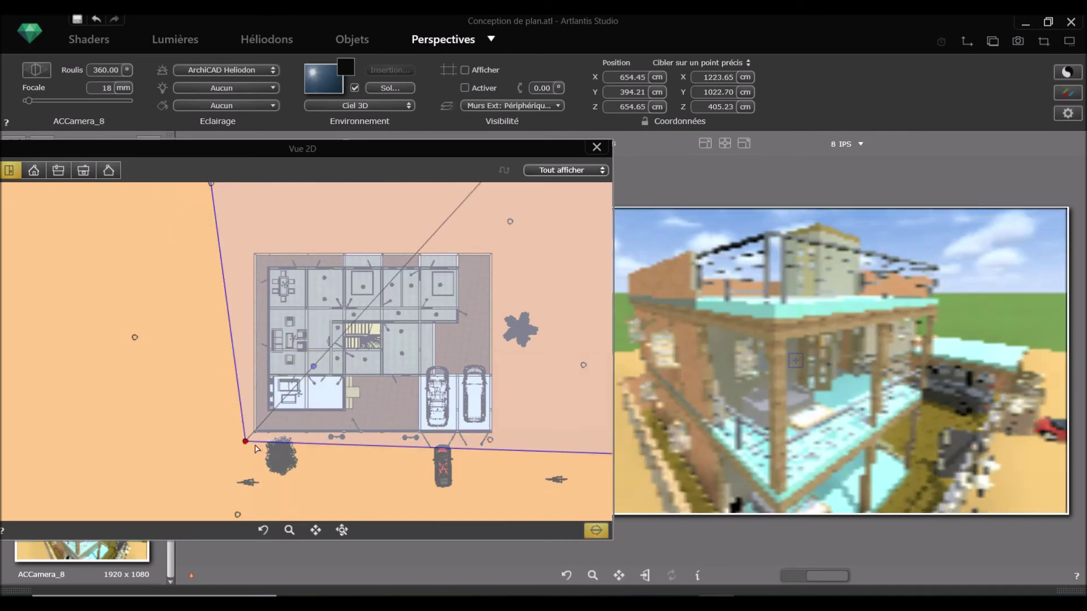
pyautogui.moveTo(245, 441); pyautogui.dragTo(317, 379)
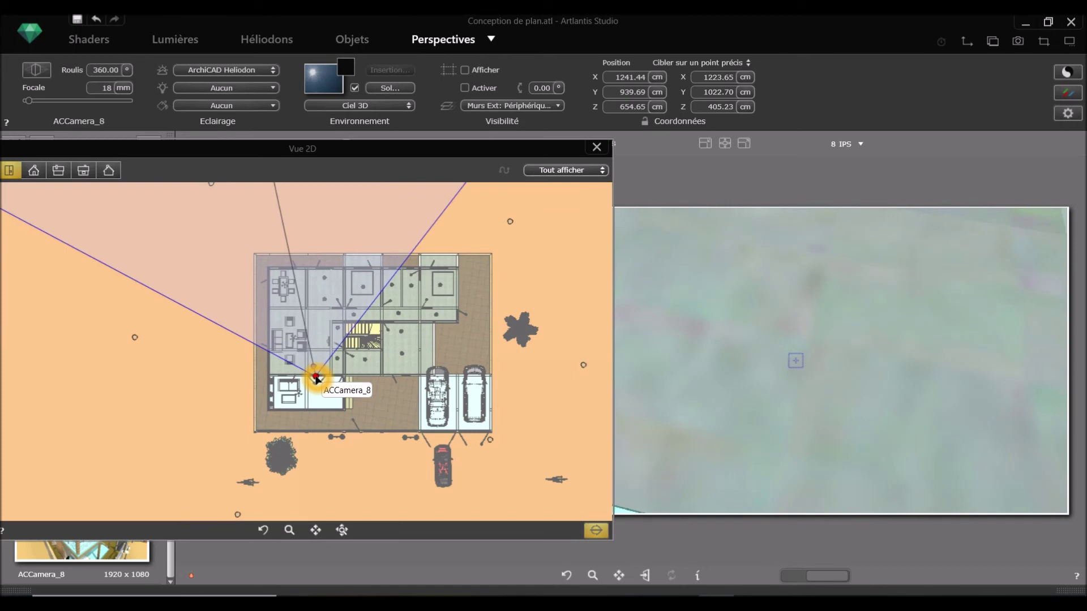
pyautogui.scroll(5, 316, 378)
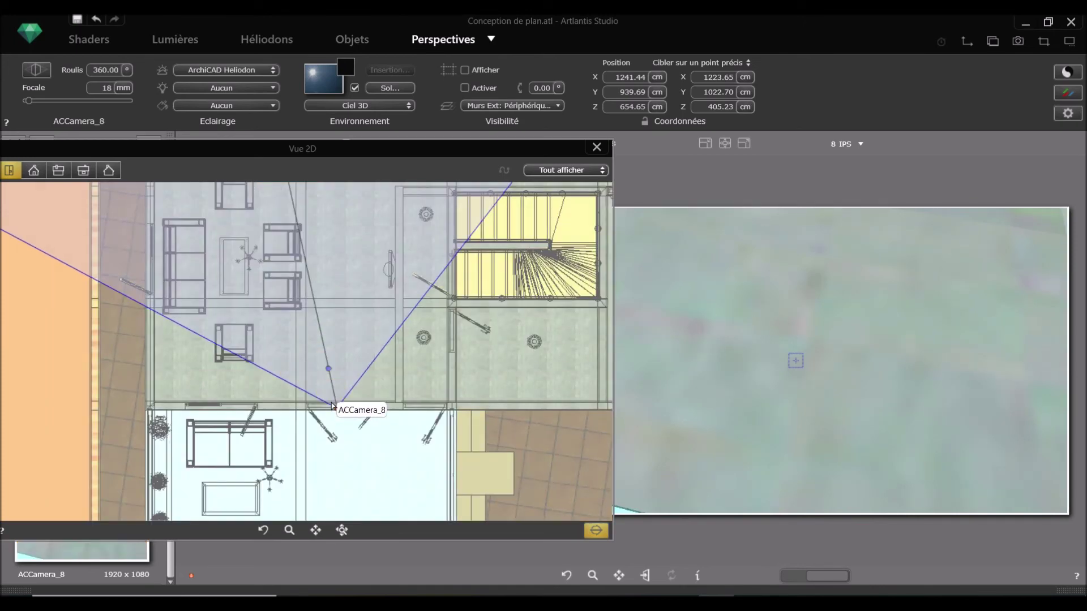
pyautogui.moveTo(334, 406); pyautogui.dragTo(181, 398)
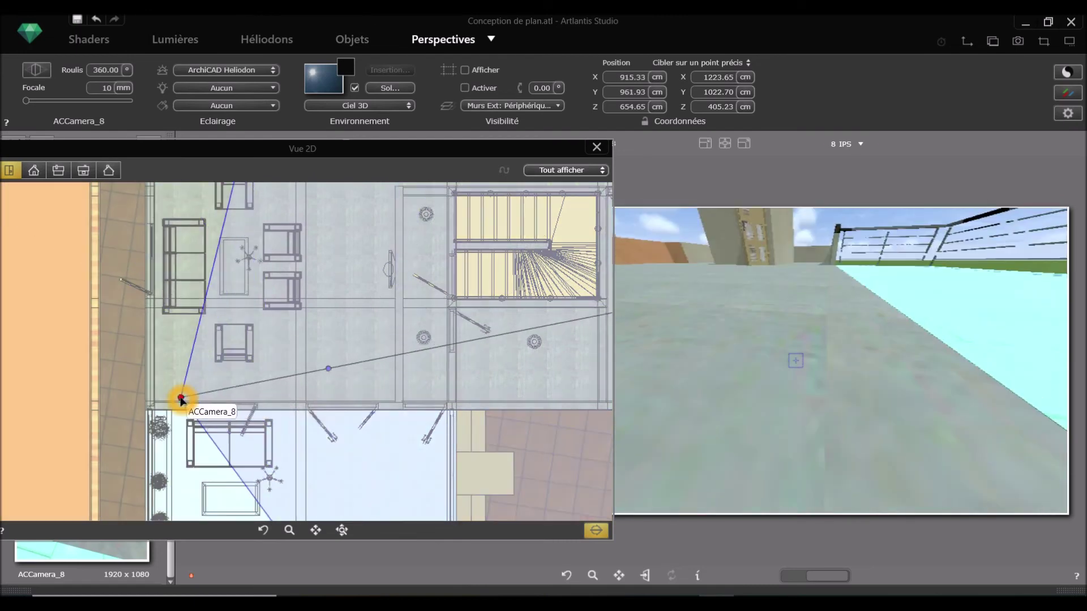
# Aim ACCamera_8 across the living room at about X 964, Y 1033 cm and set its focal length to 41 mm
pyautogui.click(333, 378)
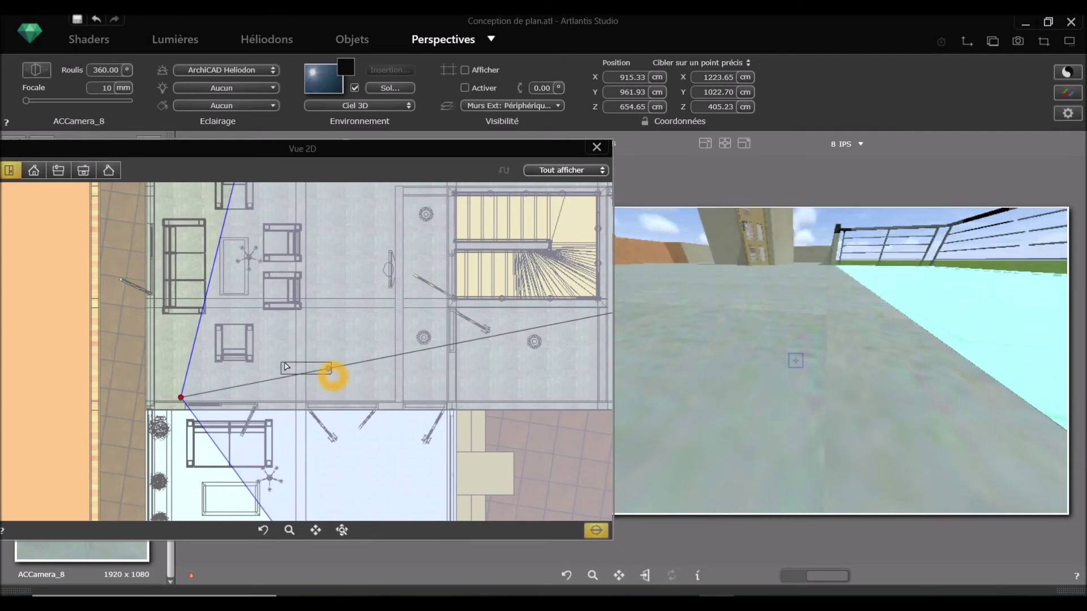
pyautogui.moveTo(280, 362); pyautogui.dragTo(204, 363)
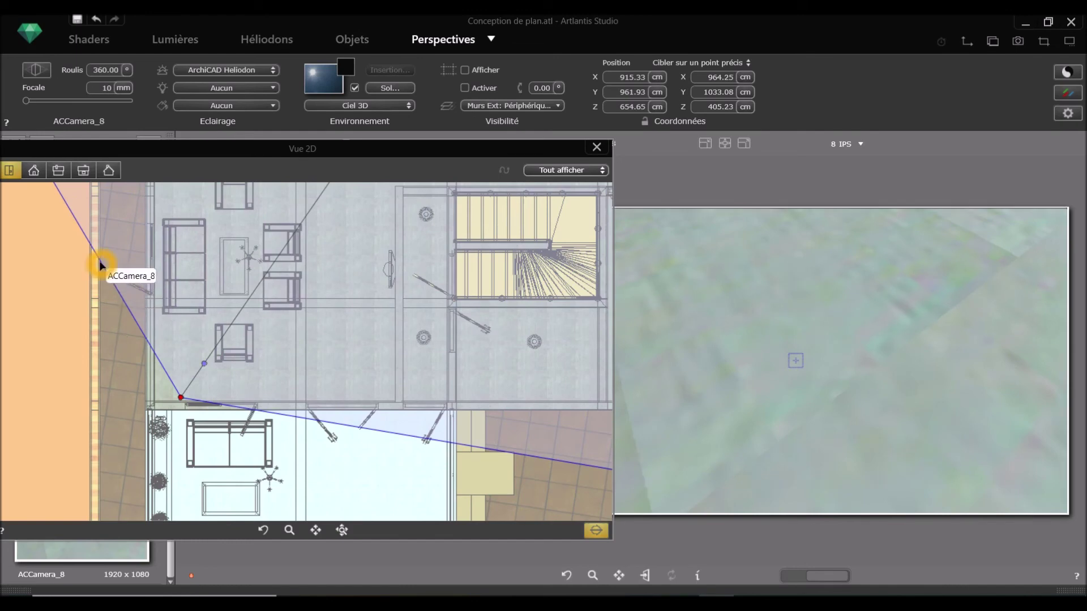
pyautogui.moveTo(105, 263); pyautogui.dragTo(194, 288)
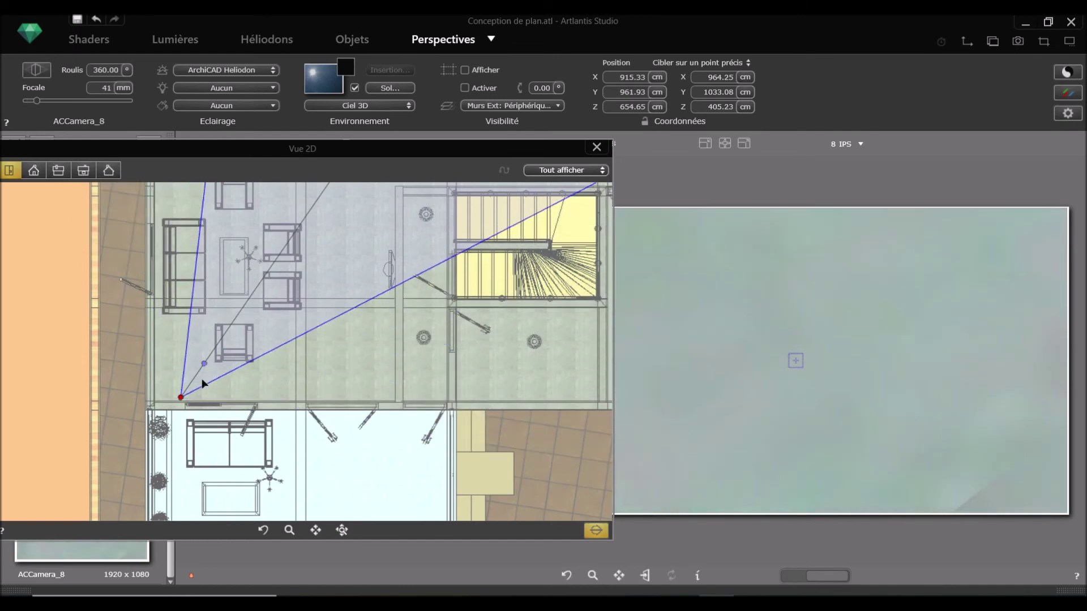
pyautogui.moveTo(170, 392)
pyautogui.mouseDown()
pyautogui.moveTo(164, 385)
pyautogui.moveTo(178, 401)
pyautogui.mouseUp()
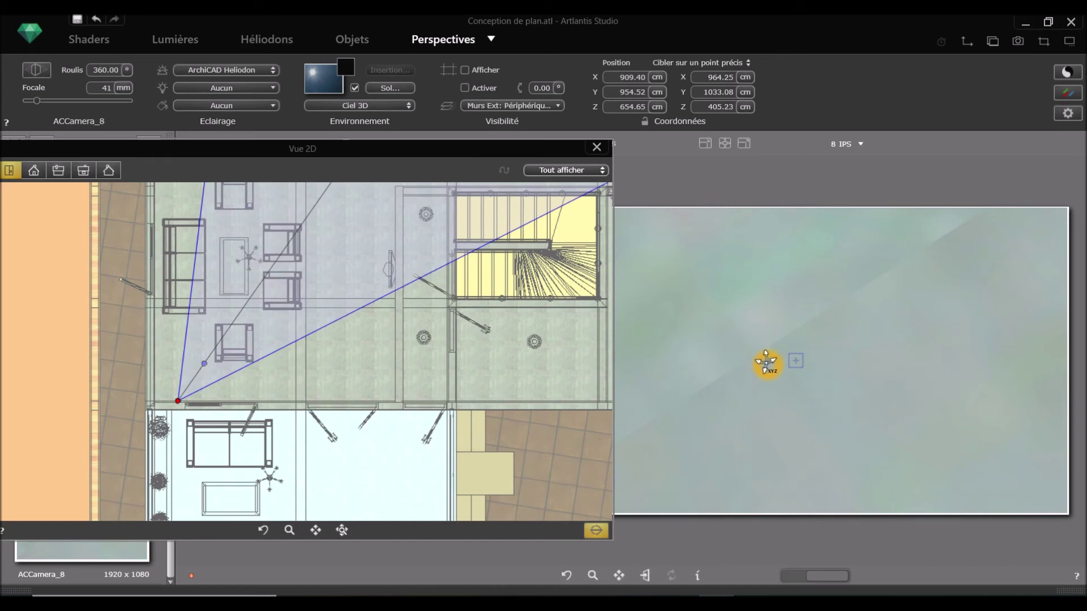
# Raise ACCamera_8 to about Z 1314 cm and reposition it in plan at about X 923, Y 980 cm, aimed at X 964, Y 1046 cm
pyautogui.moveTo(768, 373); pyautogui.dragTo(657, 392)
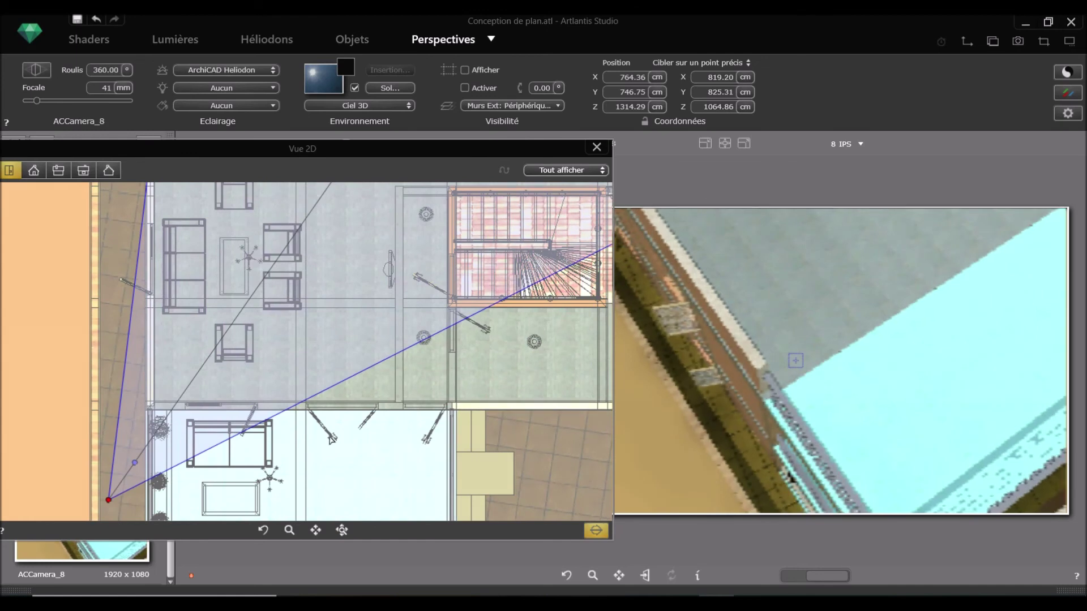
pyautogui.click(109, 502)
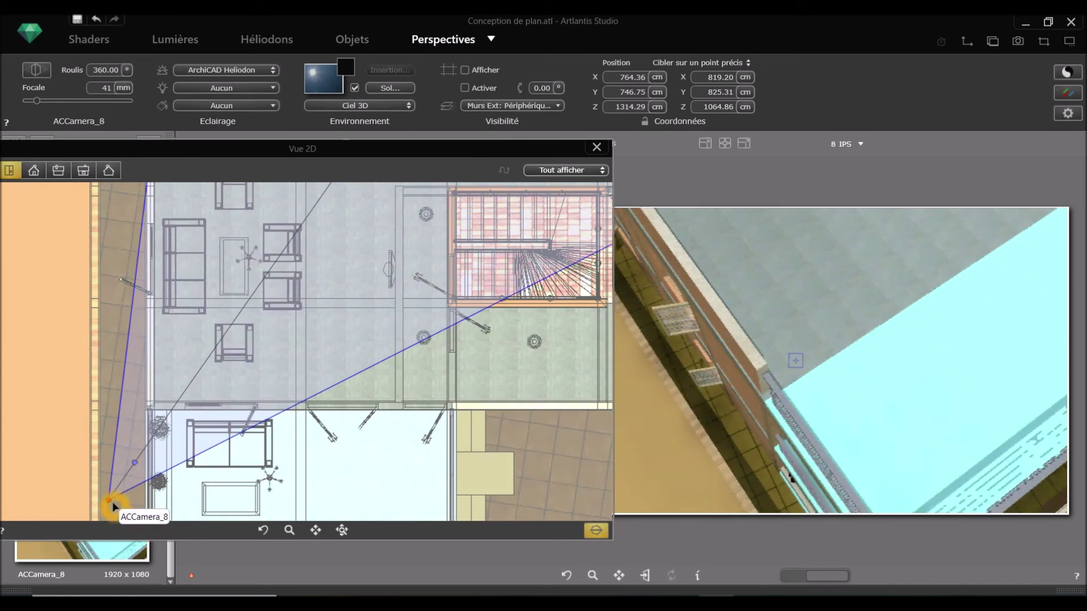
pyautogui.moveTo(112, 504)
pyautogui.mouseDown()
pyautogui.moveTo(104, 432)
pyautogui.moveTo(126, 503)
pyautogui.moveTo(114, 494)
pyautogui.mouseUp()
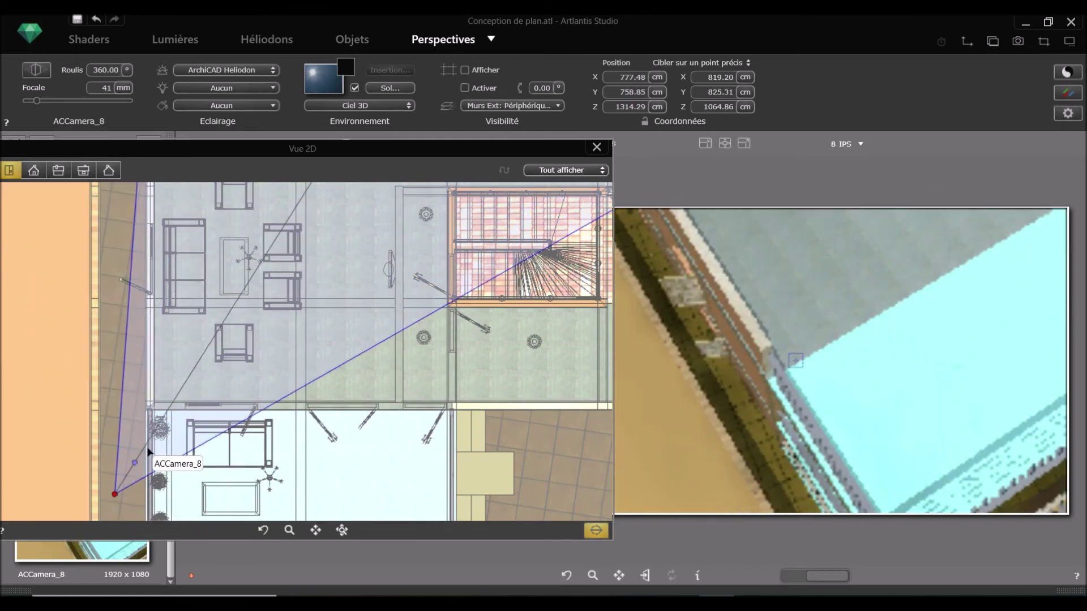
pyautogui.moveTo(148, 451); pyautogui.dragTo(215, 345)
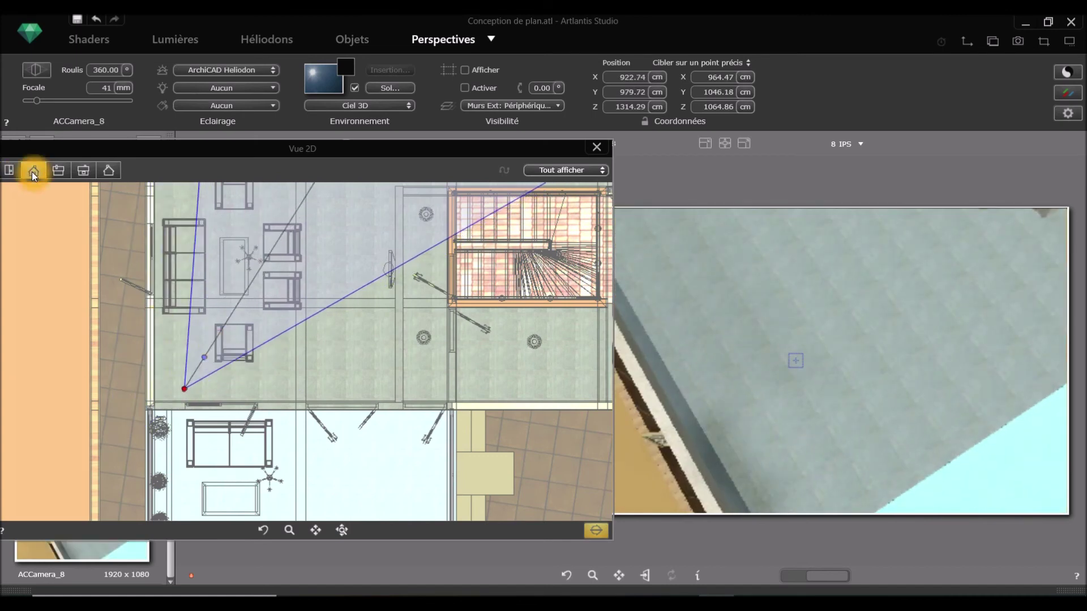
# Switch the 2D view to the front elevation and lower ACCamera_8 to about X 831, Z 94 cm, with its target at X 2138, Z 282 cm
pyautogui.click(32, 172)
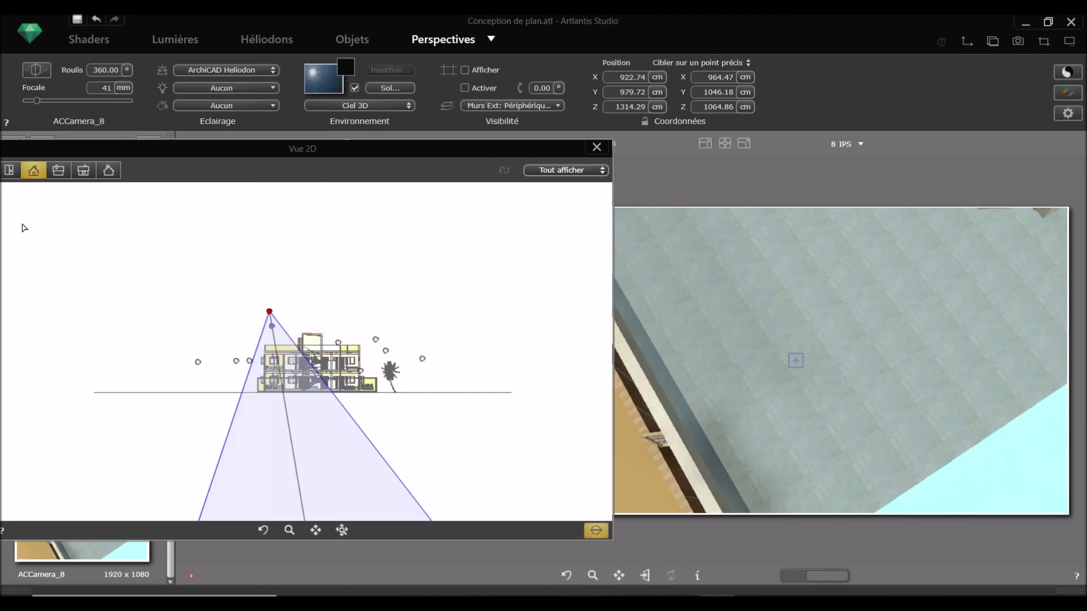
pyautogui.click(269, 313)
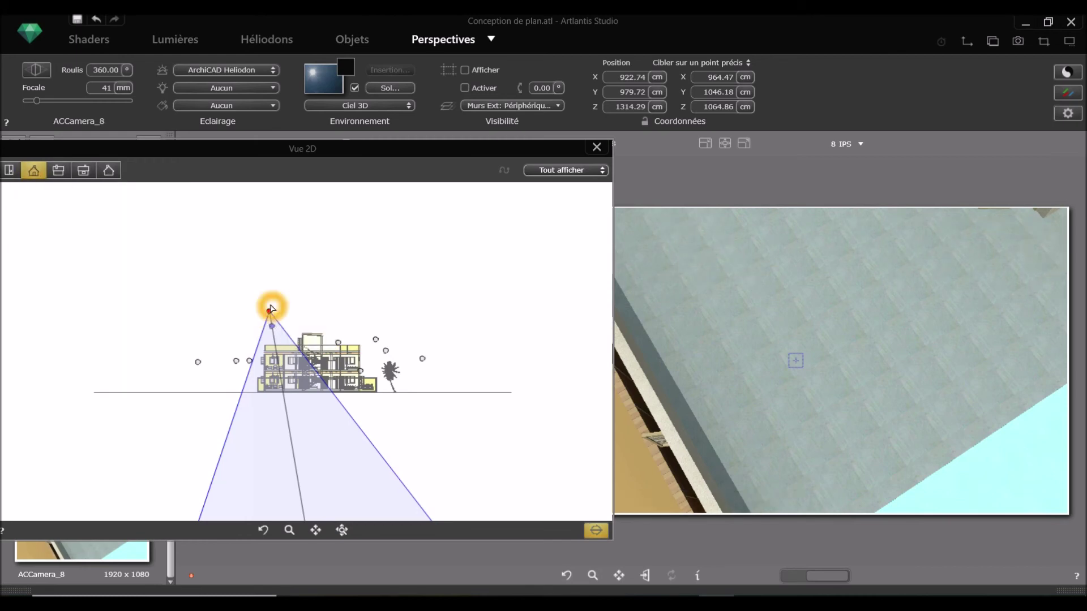
pyautogui.moveTo(270, 311); pyautogui.dragTo(194, 337)
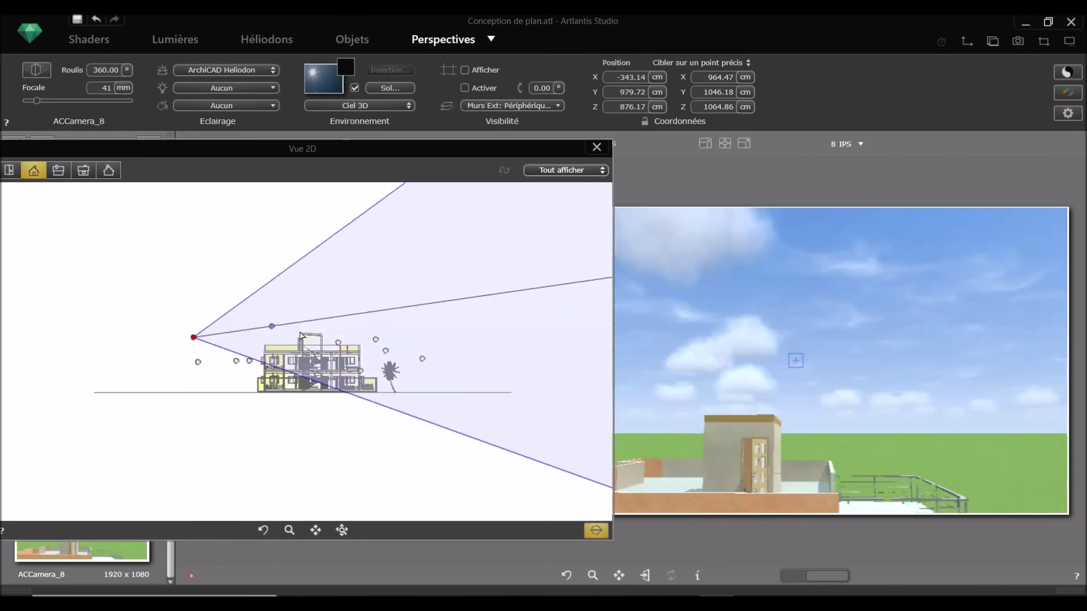
pyautogui.moveTo(312, 327); pyautogui.dragTo(382, 373)
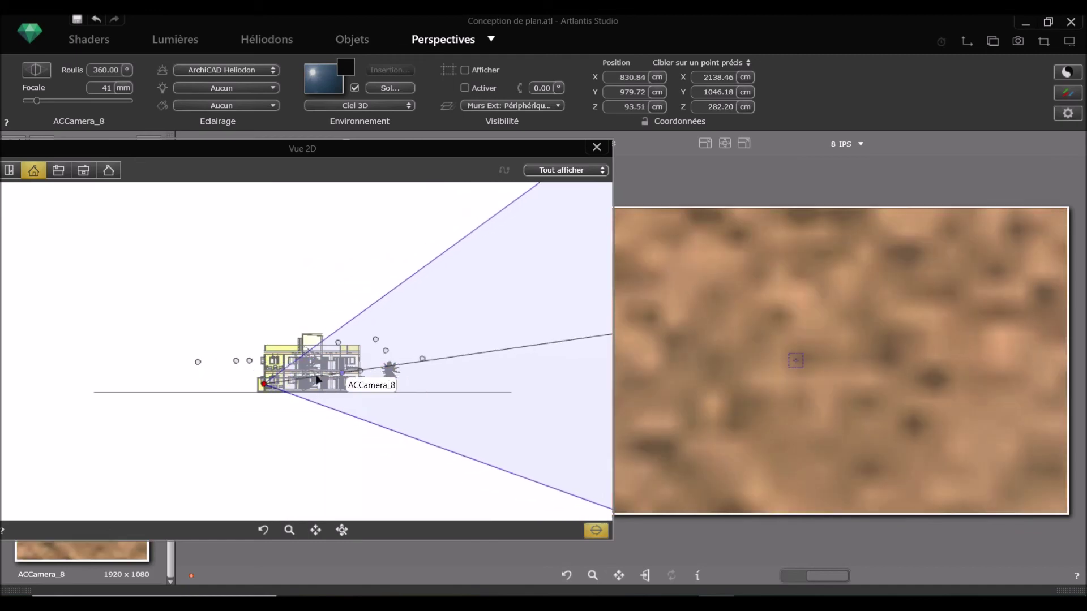
# Place ACCamera_8 inside the ground-floor room at about X 878, Z 95 cm and bring its target to about X 960, Z 117 cm
pyautogui.scroll(5, 284, 379)
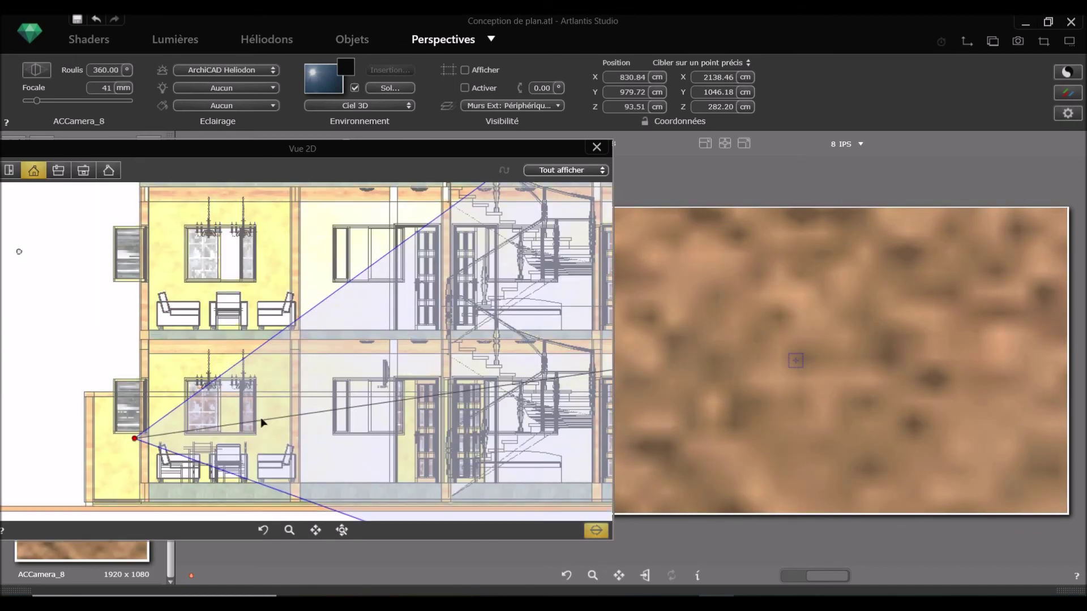
pyautogui.moveTo(139, 440); pyautogui.dragTo(166, 432)
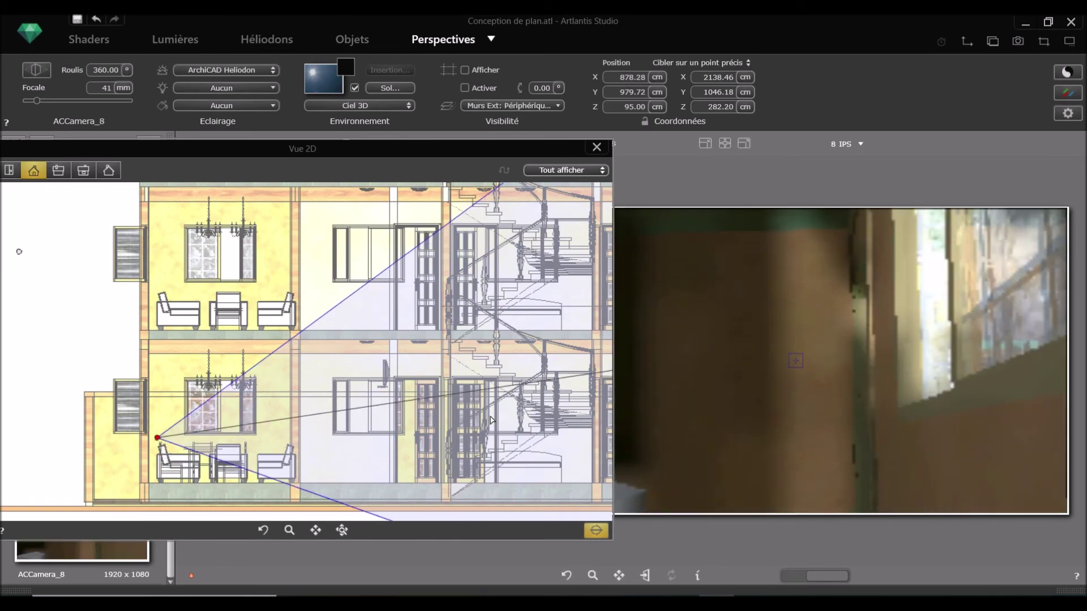
pyautogui.click(561, 379)
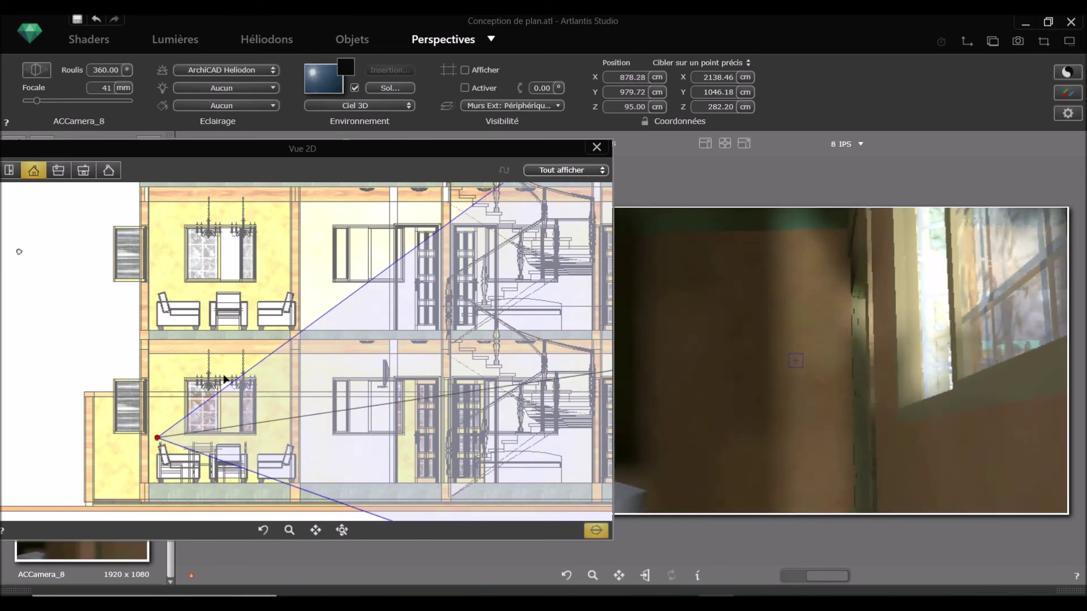
pyautogui.scroll(-3, 226, 380)
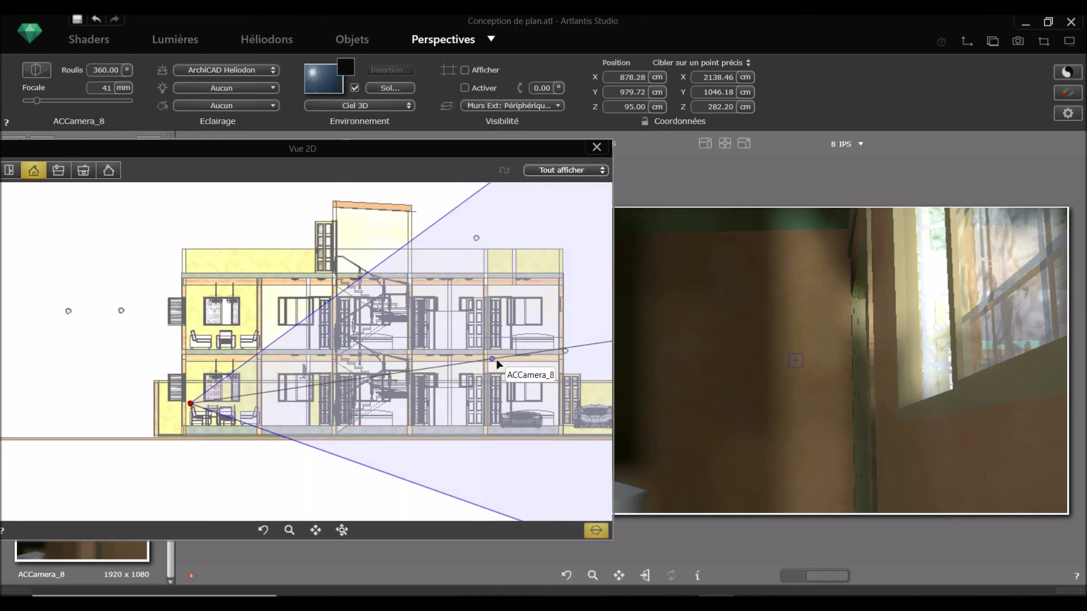
pyautogui.moveTo(488, 364); pyautogui.dragTo(211, 402)
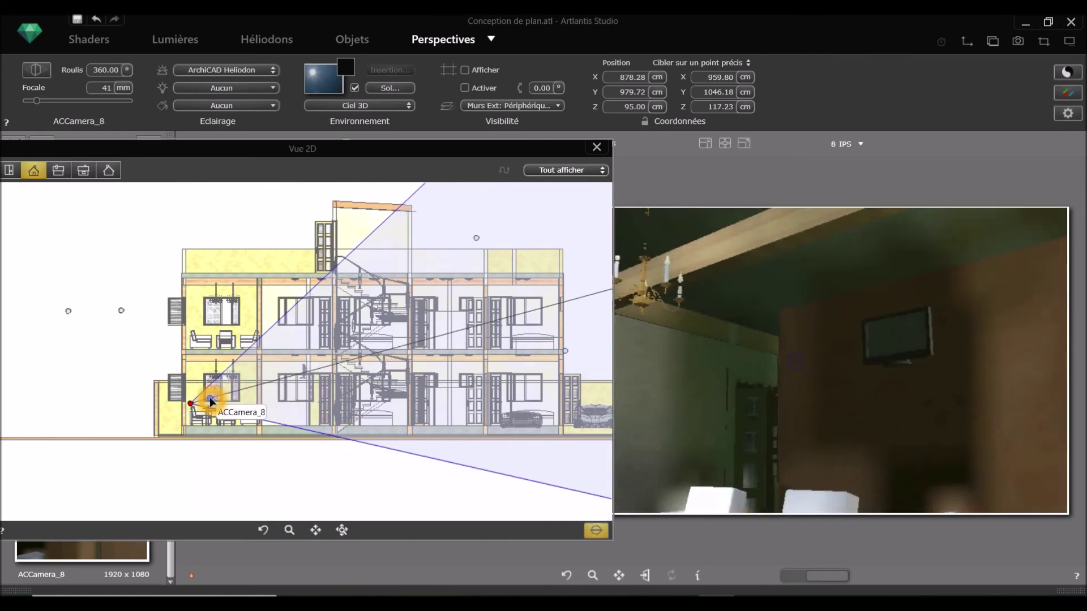
# Shift the 2D view clear of the preview and place ACCamera_8 at about X 874, Y 849, Z 171 cm, targeting X 1182, Z 206 cm
pyautogui.moveTo(493, 159); pyautogui.dragTo(351, 156)
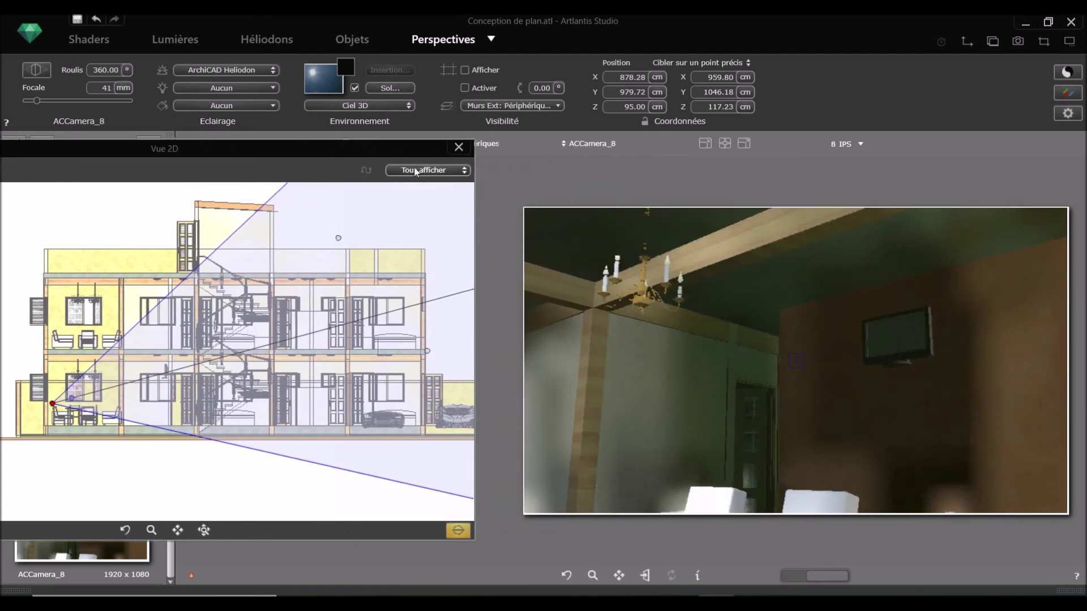
pyautogui.moveTo(819, 304); pyautogui.dragTo(817, 306)
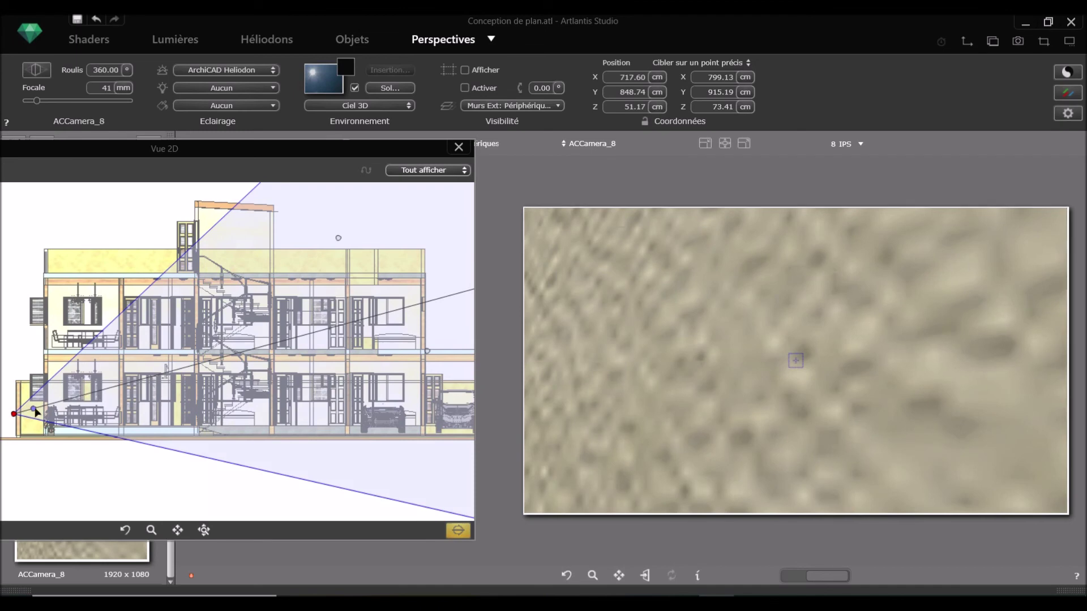
pyautogui.moveTo(13, 416); pyautogui.dragTo(83, 405)
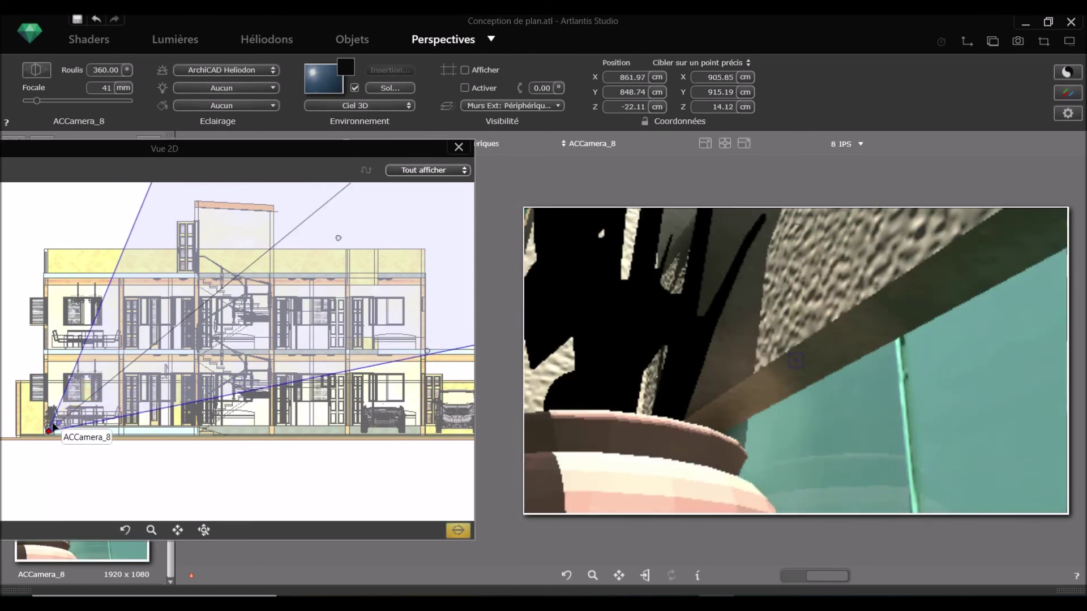
pyautogui.moveTo(75, 413); pyautogui.dragTo(126, 377)
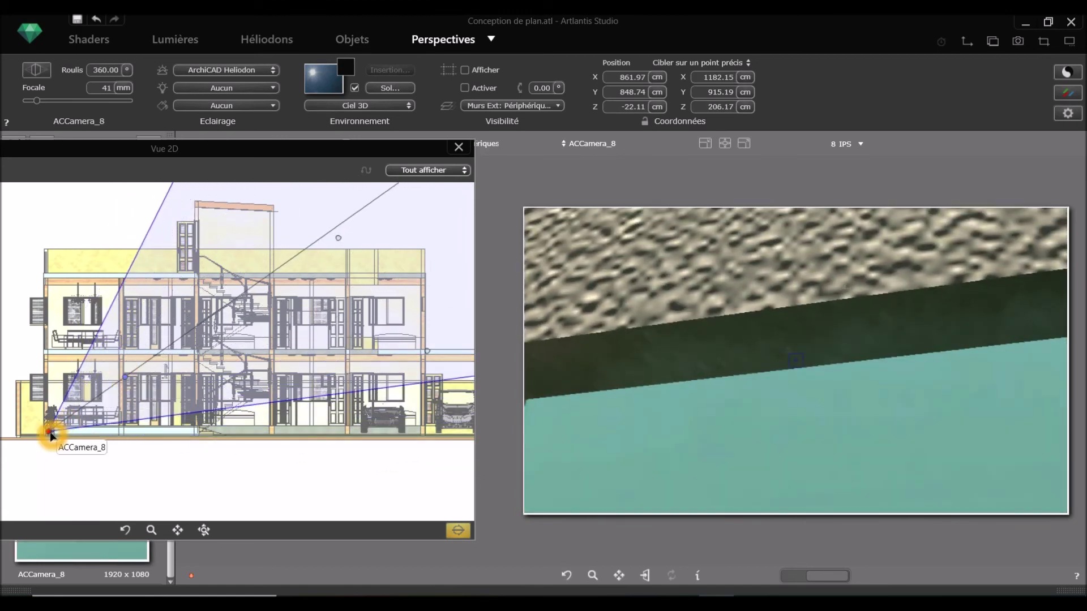
pyautogui.moveTo(49, 431); pyautogui.dragTo(51, 386)
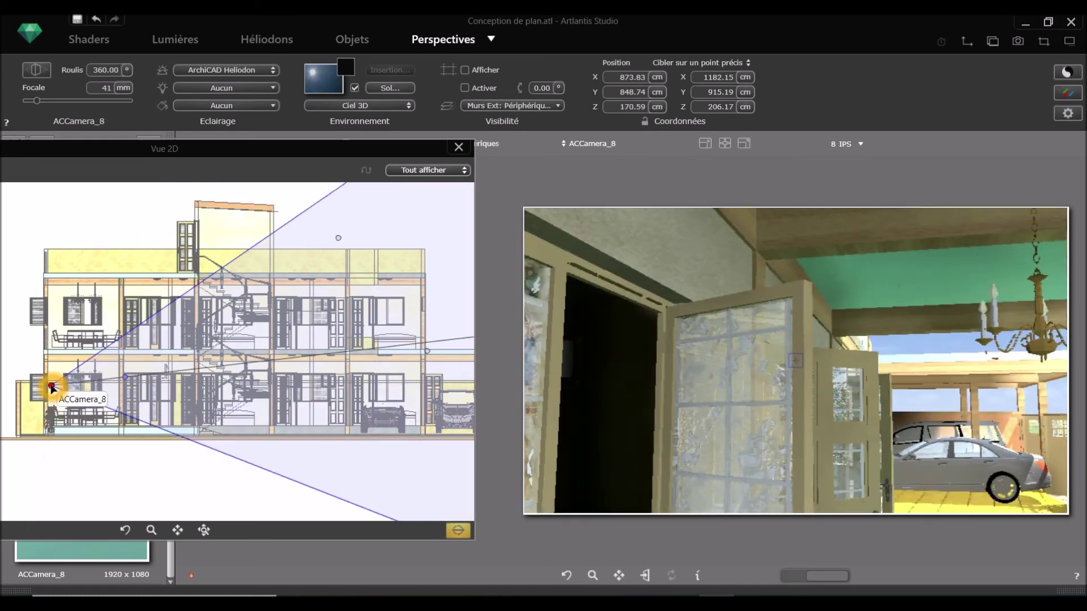
# Reposition ACCamera_8 at about X 856, Z 61 cm, targeting X 942, Z 70 cm, and widen its view to a 22 mm focal length
pyautogui.moveTo(51, 388); pyautogui.dragTo(103, 406)
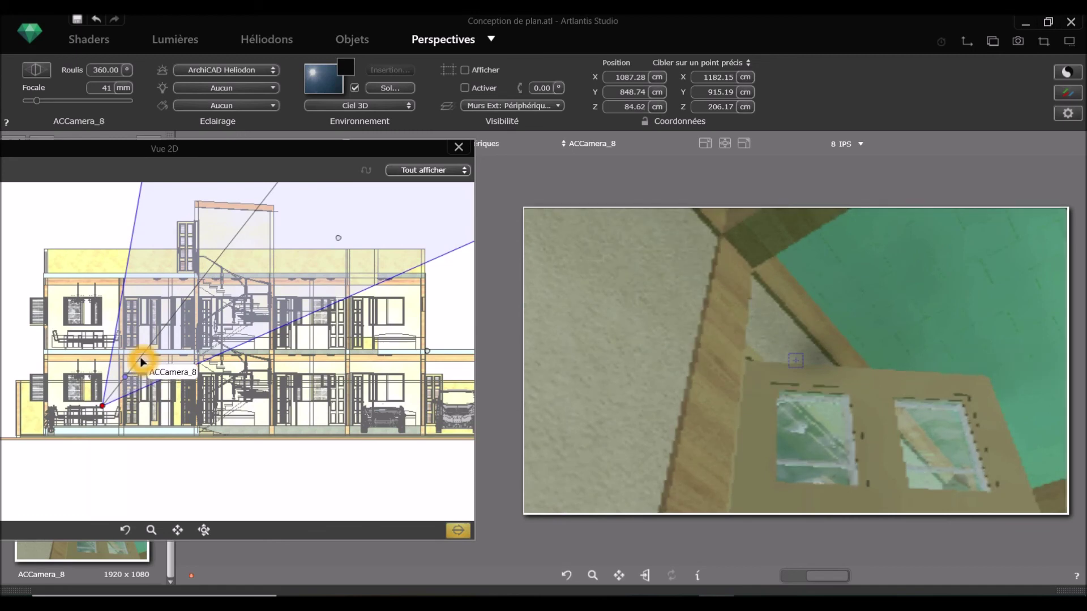
pyautogui.moveTo(137, 361); pyautogui.dragTo(83, 395)
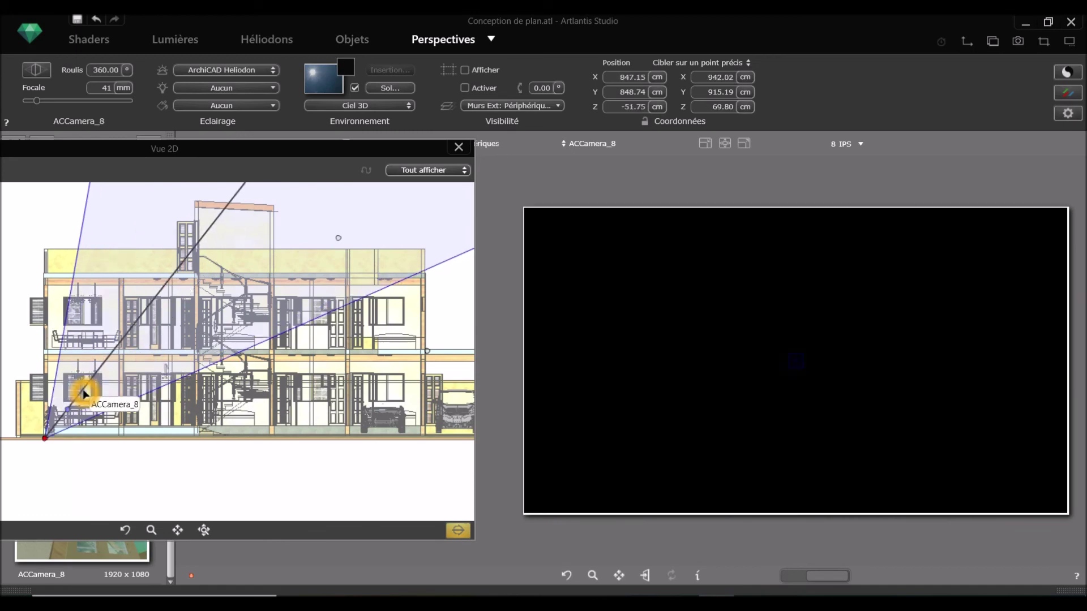
pyautogui.click(74, 419)
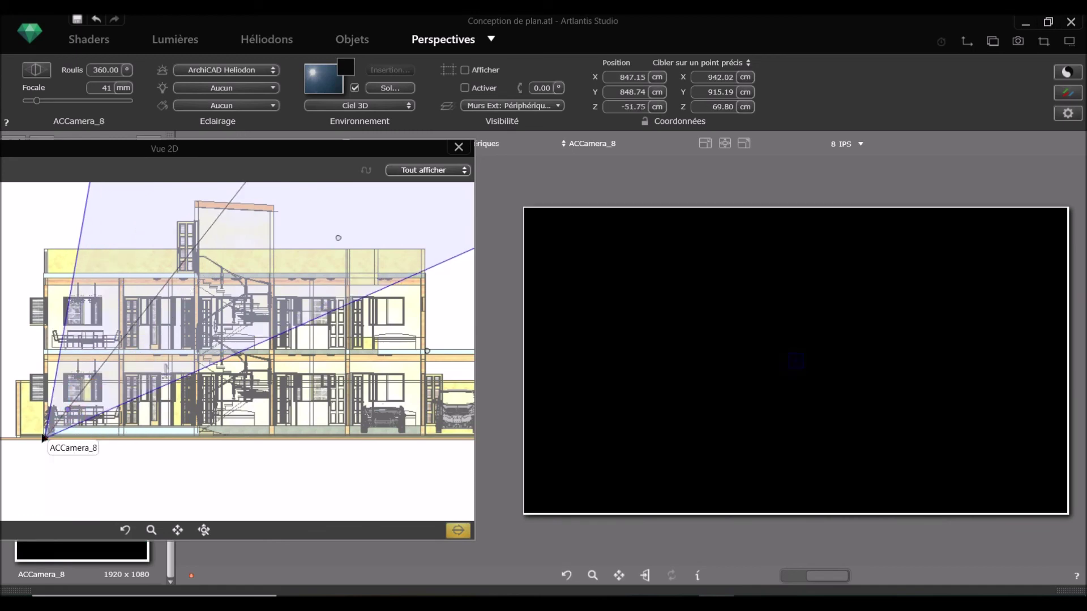
pyautogui.moveTo(45, 405)
pyautogui.mouseDown()
pyautogui.moveTo(50, 422)
pyautogui.moveTo(47, 412)
pyautogui.mouseUp()
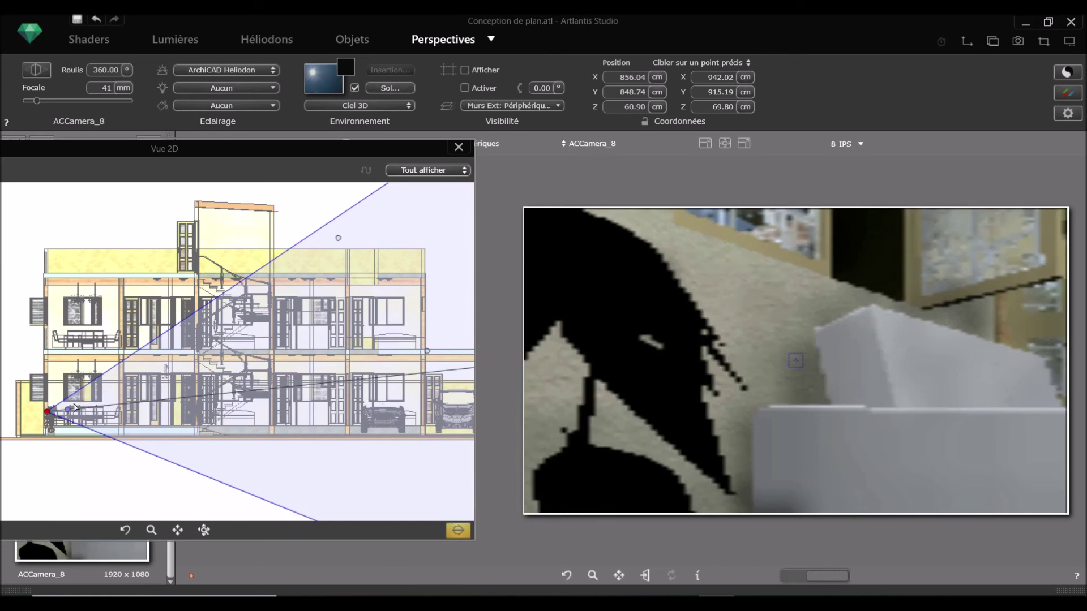
pyautogui.moveTo(87, 373)
pyautogui.mouseDown()
pyautogui.moveTo(82, 356)
pyautogui.moveTo(93, 360)
pyautogui.mouseUp()
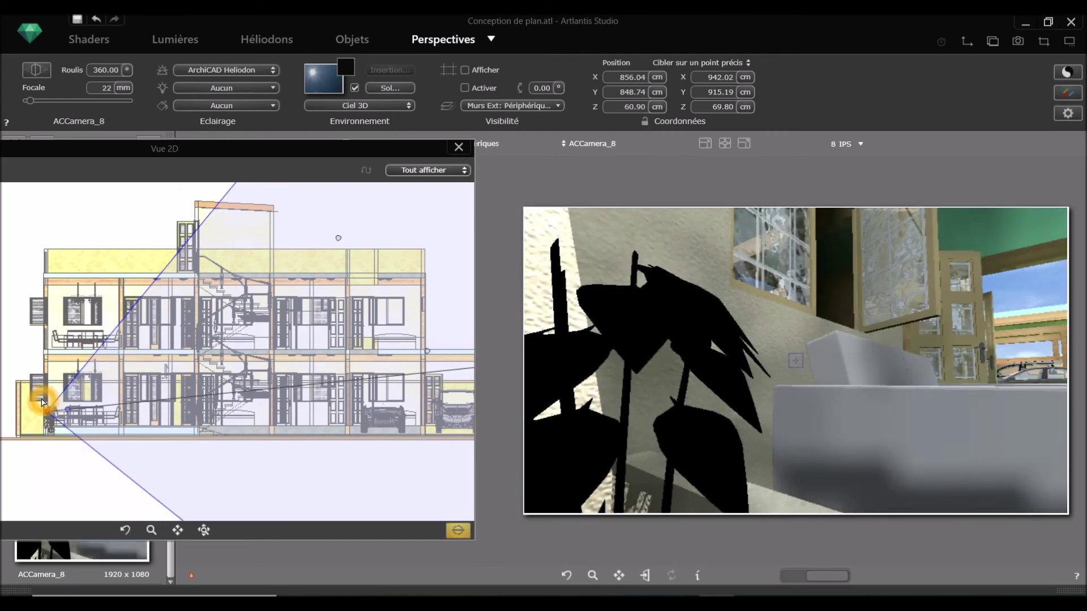
# Switch the 2D view to the top plan and move ACCamera_8 into the living room at about X 899, Y 977 cm, targeting X 1010, Y 1063 cm
pyautogui.scroll(4, 42, 402)
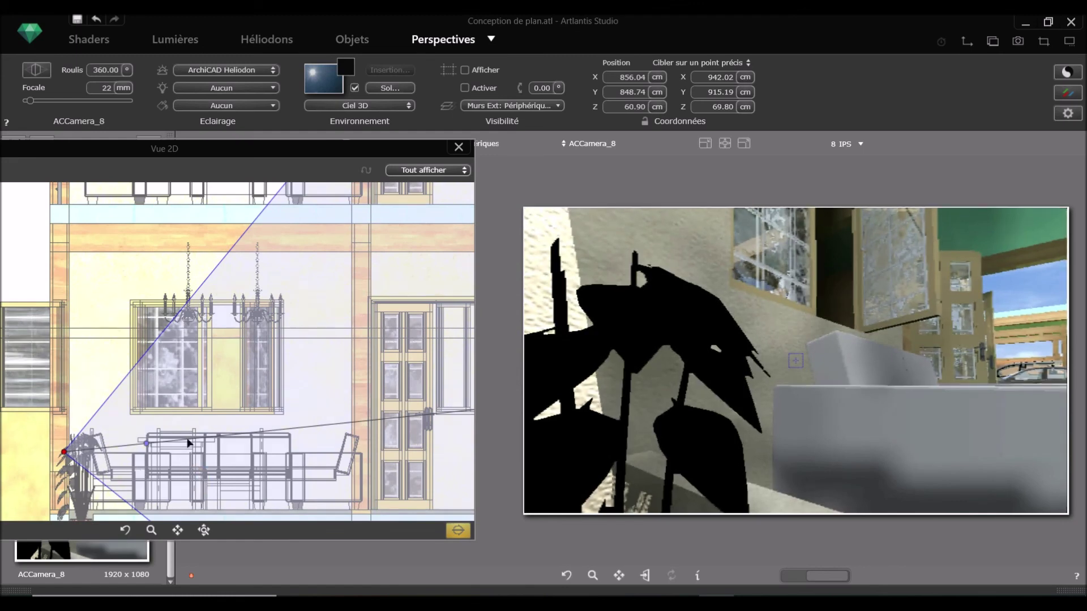
pyautogui.scroll(-4, 192, 434)
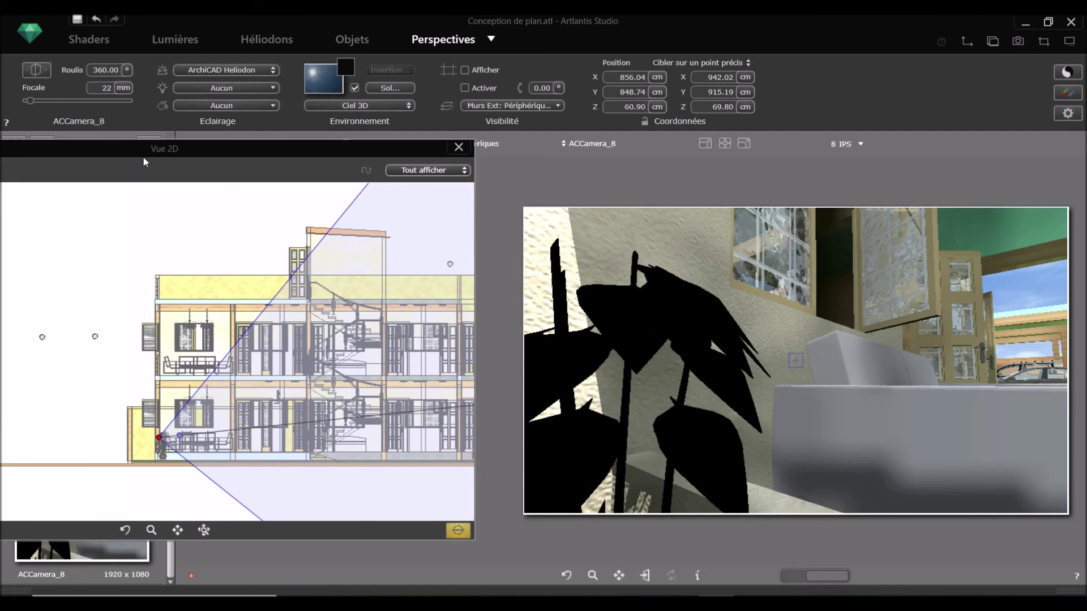
pyautogui.moveTo(146, 156); pyautogui.dragTo(295, 155)
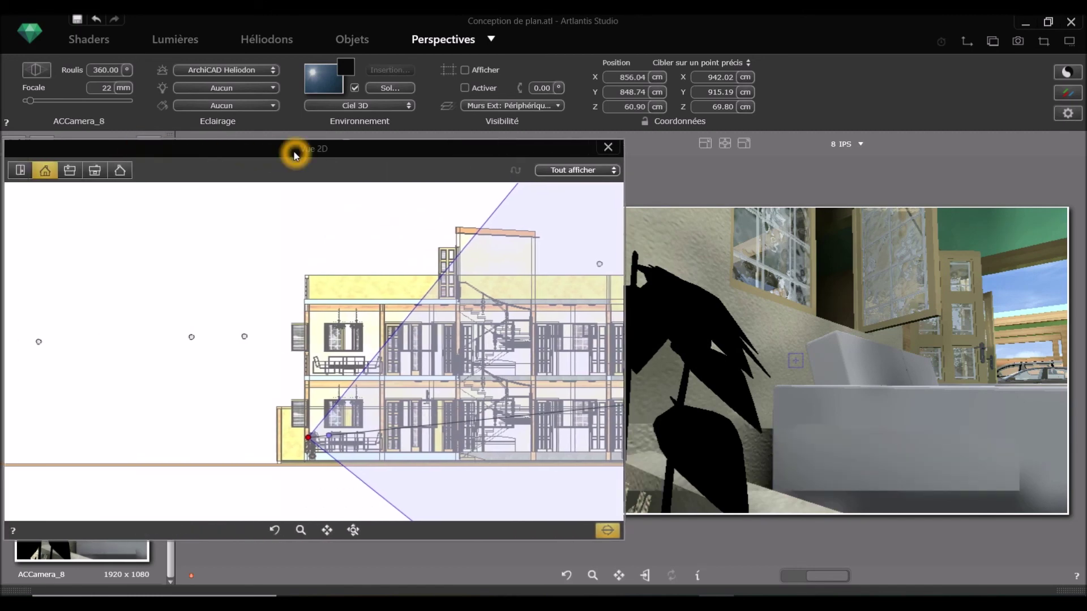
pyautogui.click(20, 170)
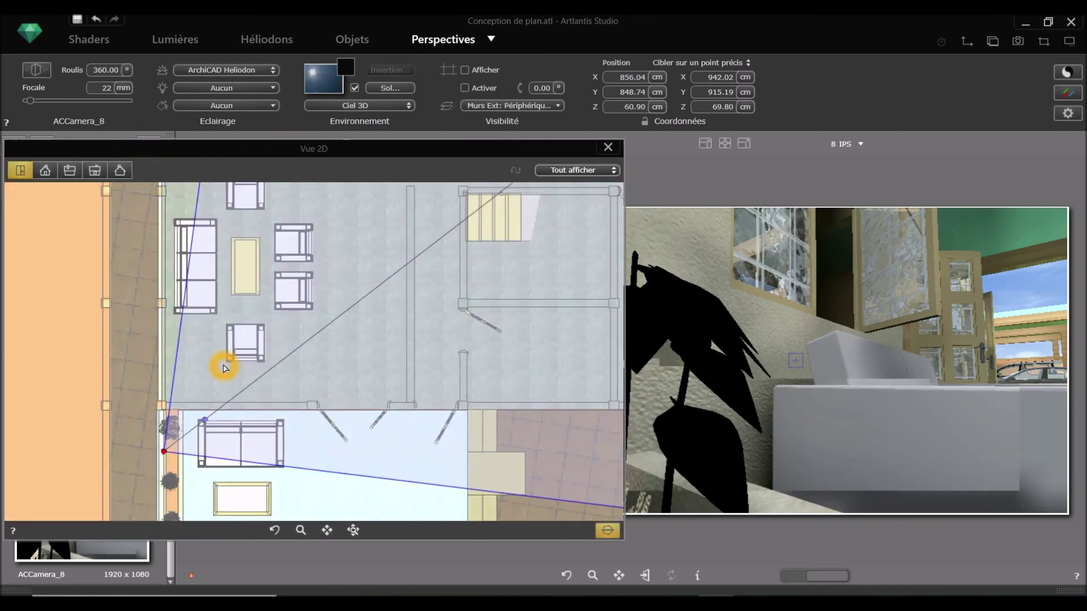
pyautogui.moveTo(168, 431)
pyautogui.mouseDown()
pyautogui.moveTo(167, 412)
pyautogui.moveTo(169, 444)
pyautogui.moveTo(188, 436)
pyautogui.mouseUp()
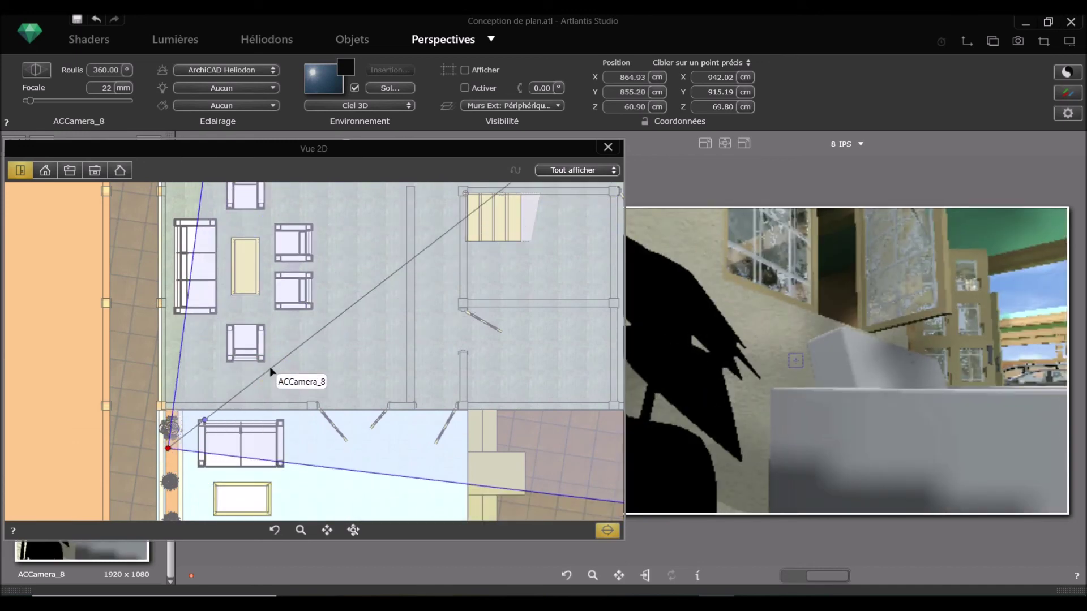
pyautogui.moveTo(269, 363); pyautogui.dragTo(304, 300)
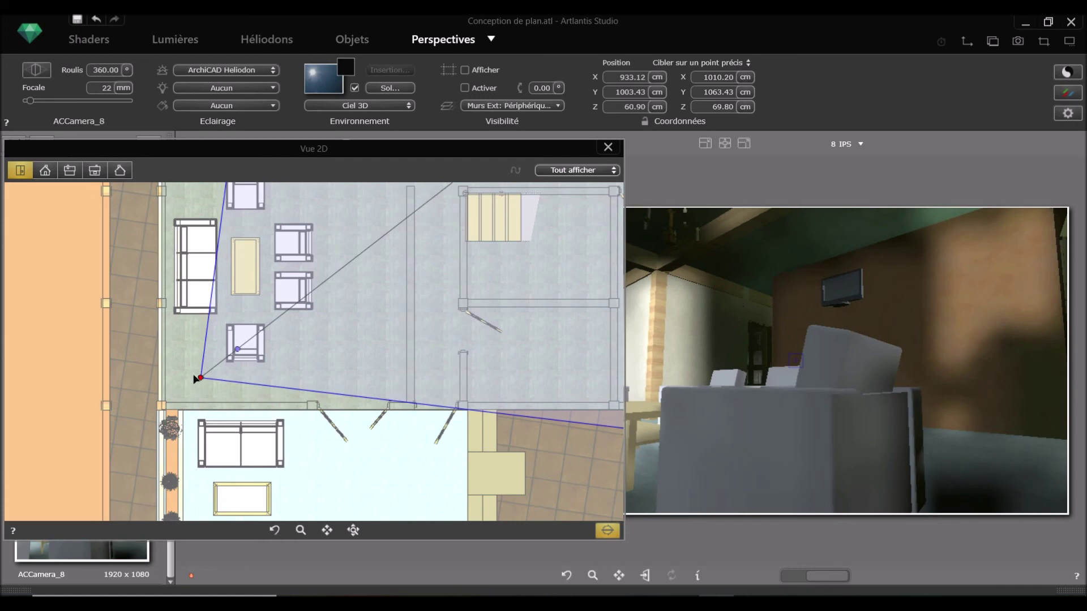
pyautogui.moveTo(201, 377); pyautogui.dragTo(184, 391)
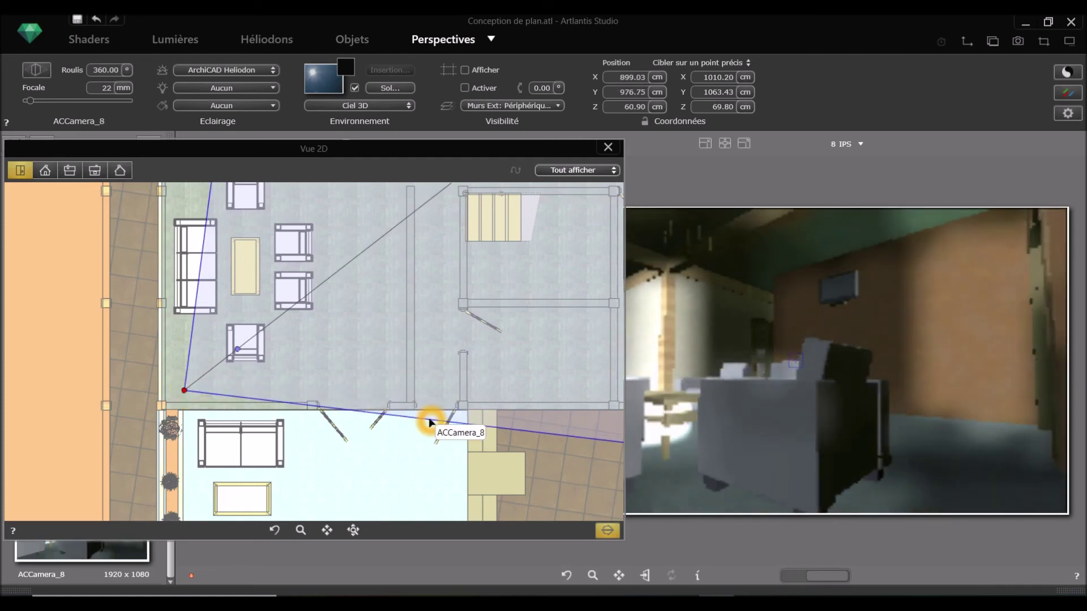
# Widen ACCamera_8's view to a 19 mm focal length and shift the camera slightly to about X 898, Y 980 cm
pyautogui.moveTo(436, 410); pyautogui.dragTo(444, 381)
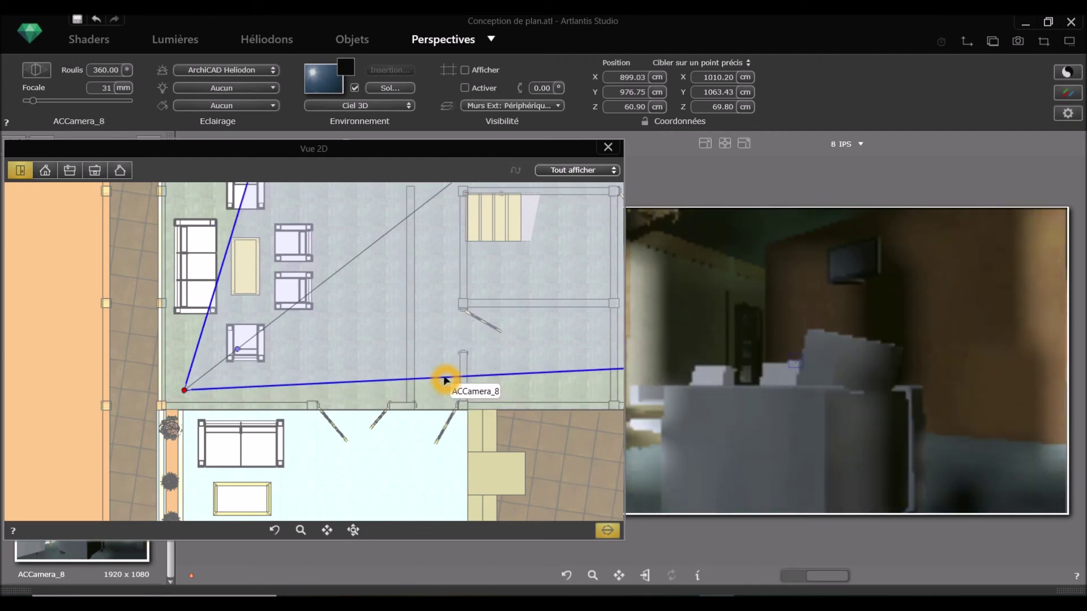
pyautogui.moveTo(239, 207); pyautogui.dragTo(181, 214)
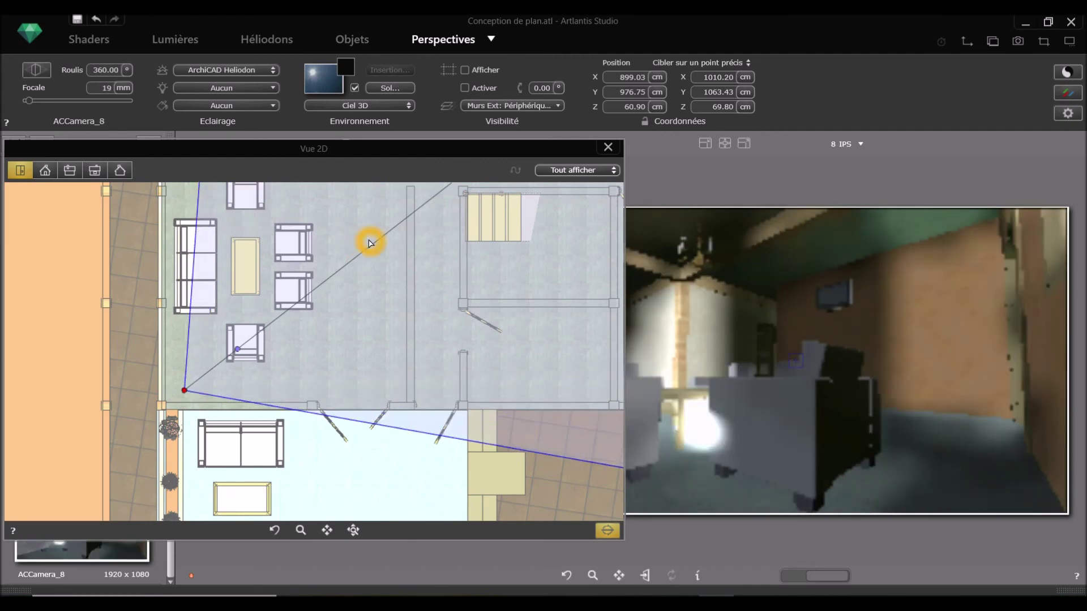
pyautogui.moveTo(375, 243)
pyautogui.mouseDown()
pyautogui.moveTo(333, 213)
pyautogui.moveTo(374, 242)
pyautogui.mouseUp()
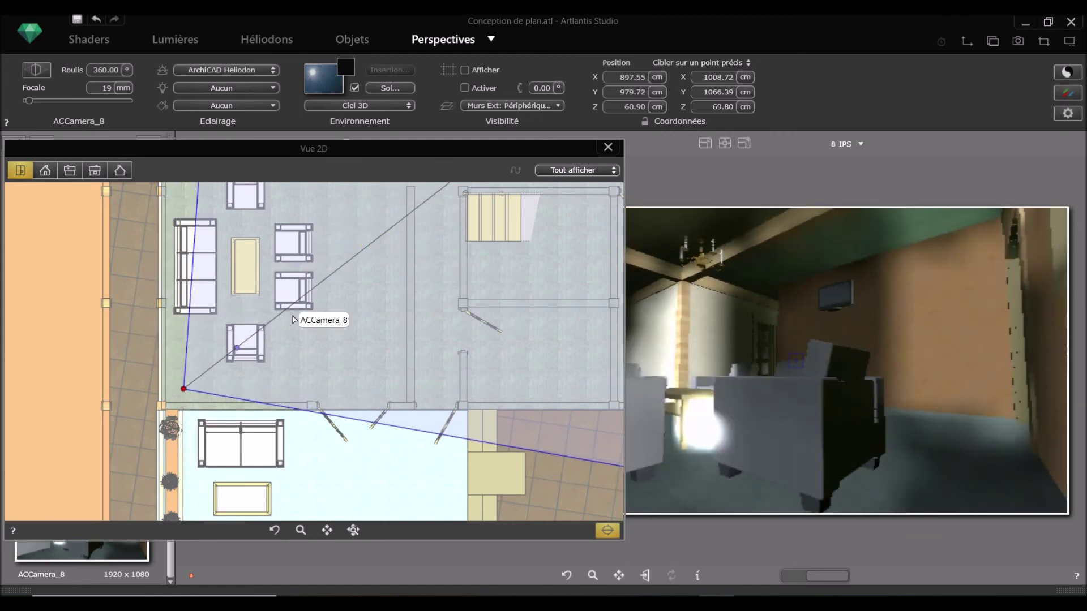
# Narrow ACCamera_8's view to a 27 mm focal length and move it to about X 915, Y 1027 cm, targeting X 1027, Y 1114 cm
pyautogui.scroll(-5, 372, 323)
pyautogui.moveTo(487, 350); pyautogui.dragTo(486, 325)
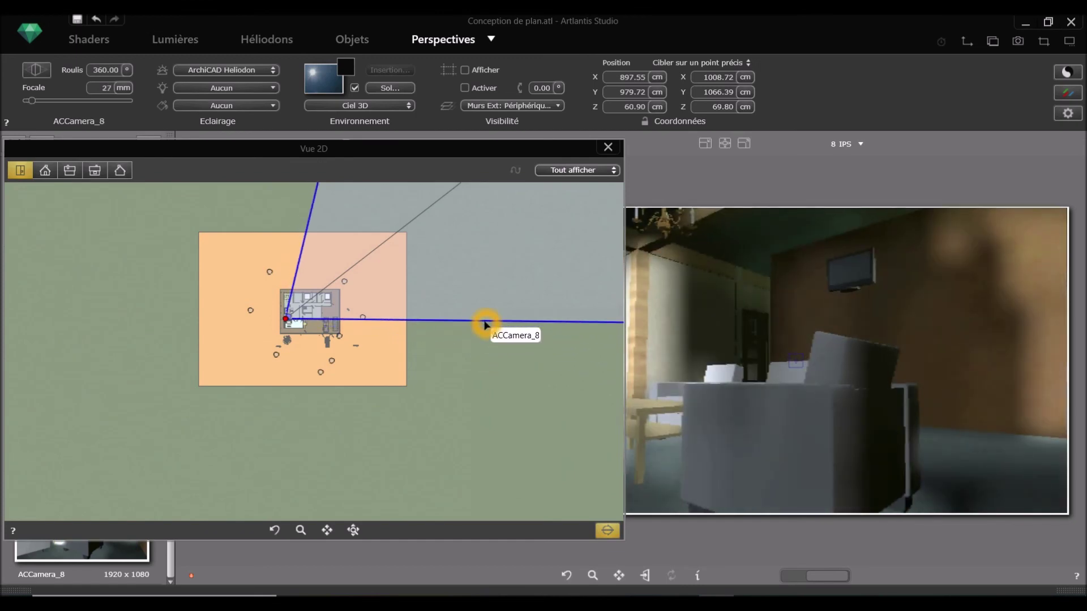
pyautogui.scroll(8, 294, 320)
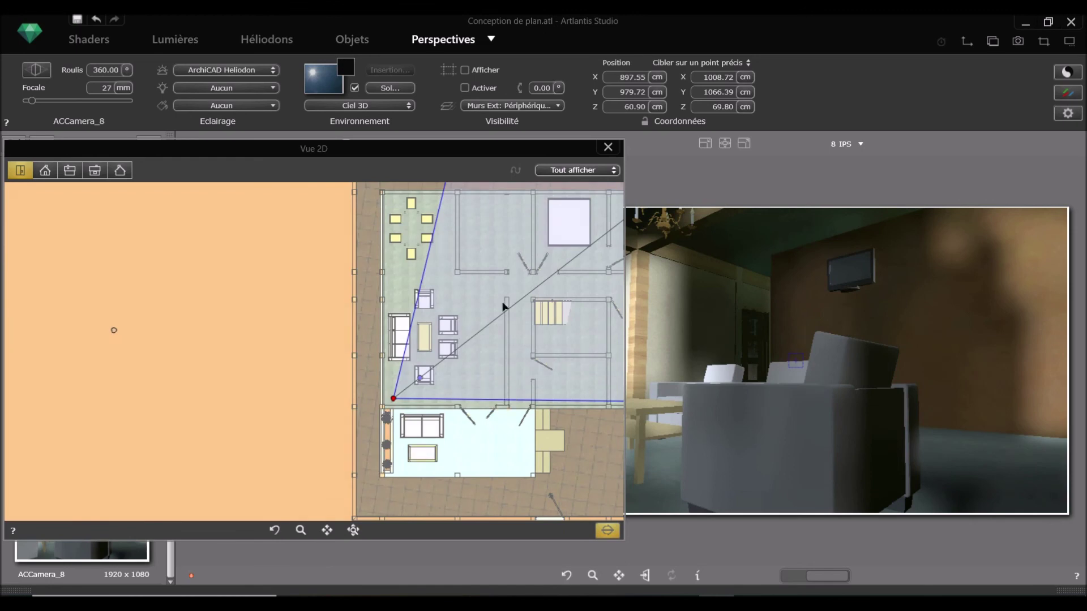
pyautogui.moveTo(572, 254)
pyautogui.mouseDown()
pyautogui.moveTo(542, 249)
pyautogui.moveTo(578, 248)
pyautogui.mouseUp()
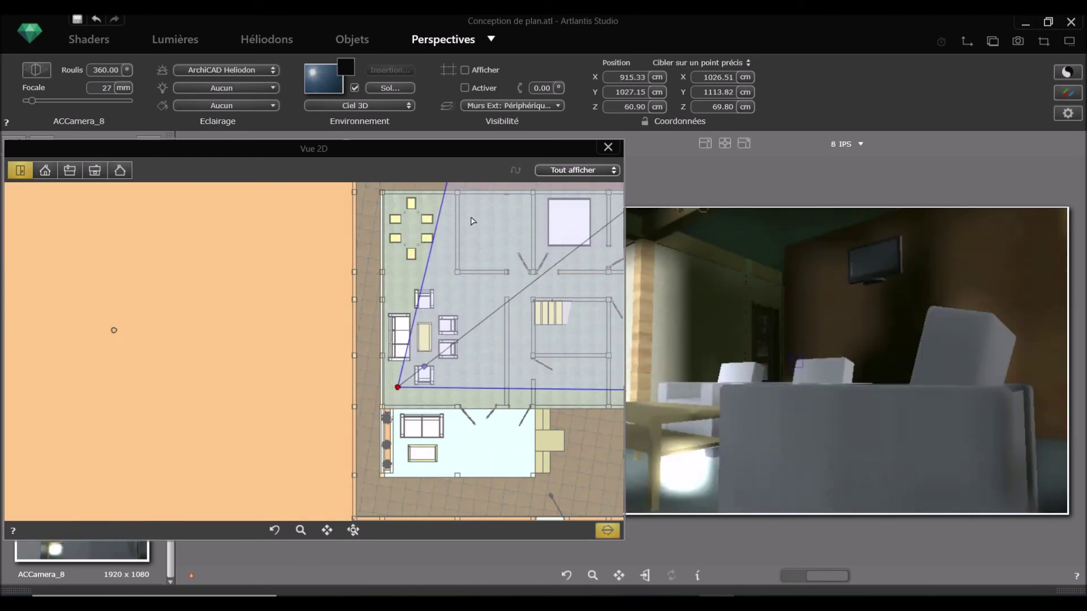
# Widen ACCamera_8's view to a 14 mm focal length and reorient it to target about X 980, Y 1143, Z 96 cm from Z 101 cm
pyautogui.click(445, 202)
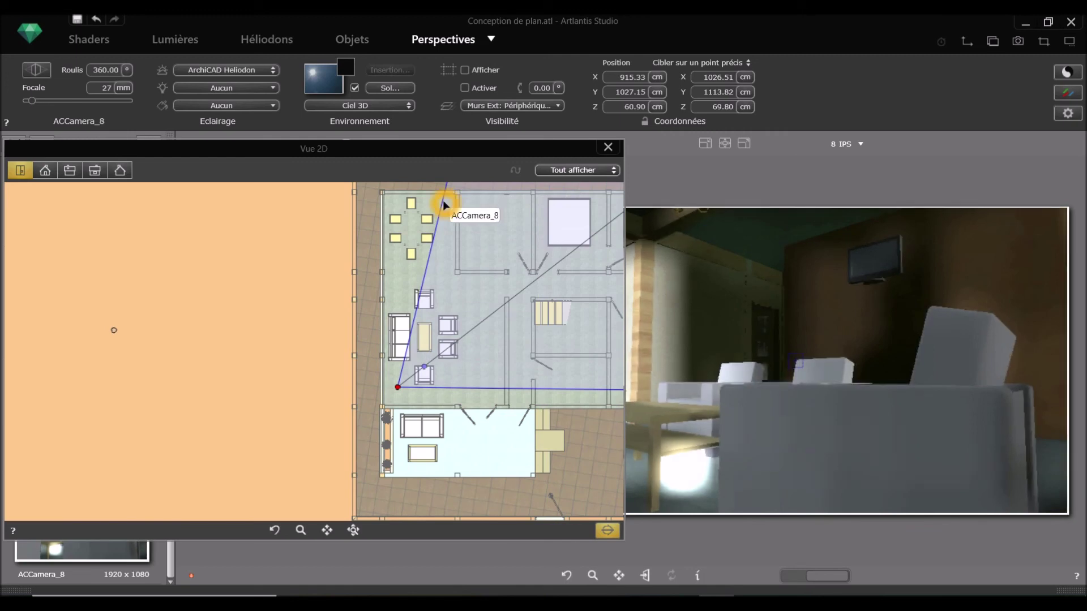
pyautogui.moveTo(427, 205); pyautogui.dragTo(391, 208)
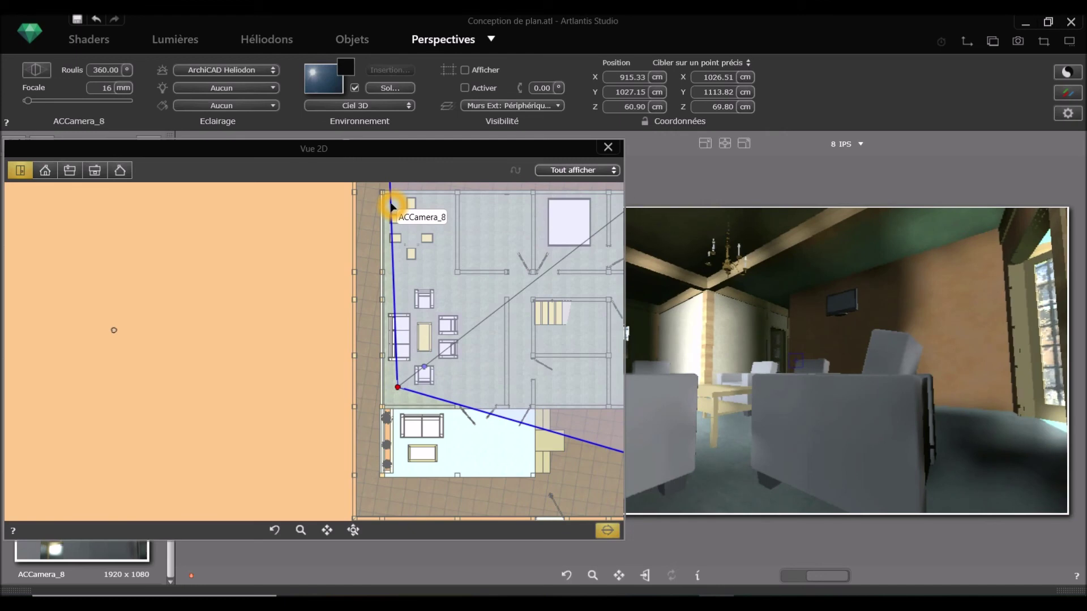
pyautogui.moveTo(389, 209); pyautogui.dragTo(381, 207)
pyautogui.moveTo(898, 316)
pyautogui.mouseDown()
pyautogui.moveTo(963, 316)
pyautogui.moveTo(978, 333)
pyautogui.moveTo(972, 351)
pyautogui.moveTo(939, 339)
pyautogui.mouseUp()
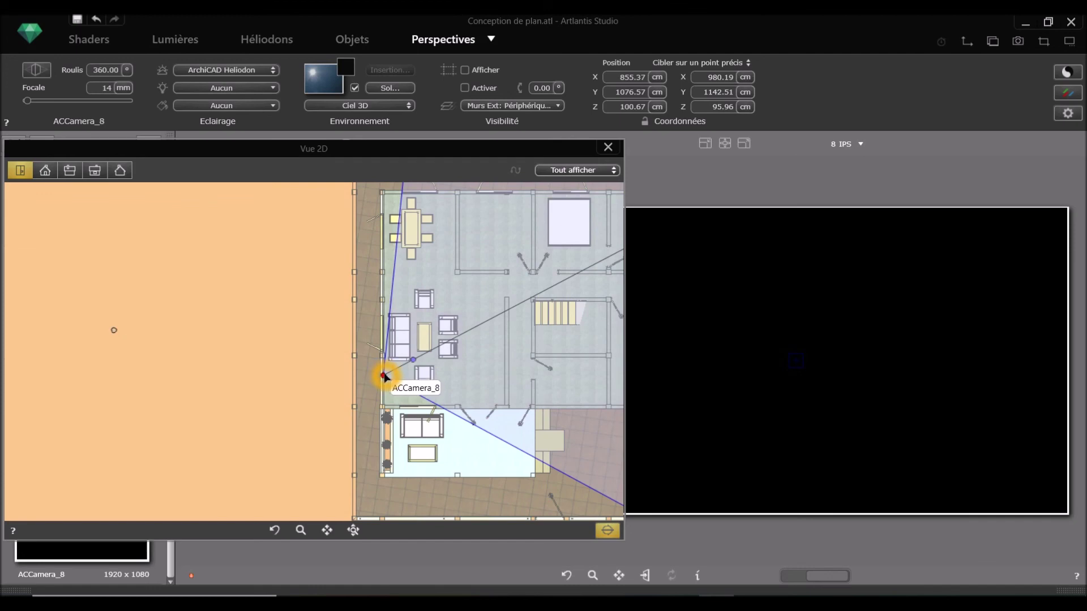
# Move ACCamera_8 to about X 899, Y 1035 cm in the plan, turn its view in the preview and shift the 2D view aside
pyautogui.moveTo(395, 390); pyautogui.dragTo(405, 400)
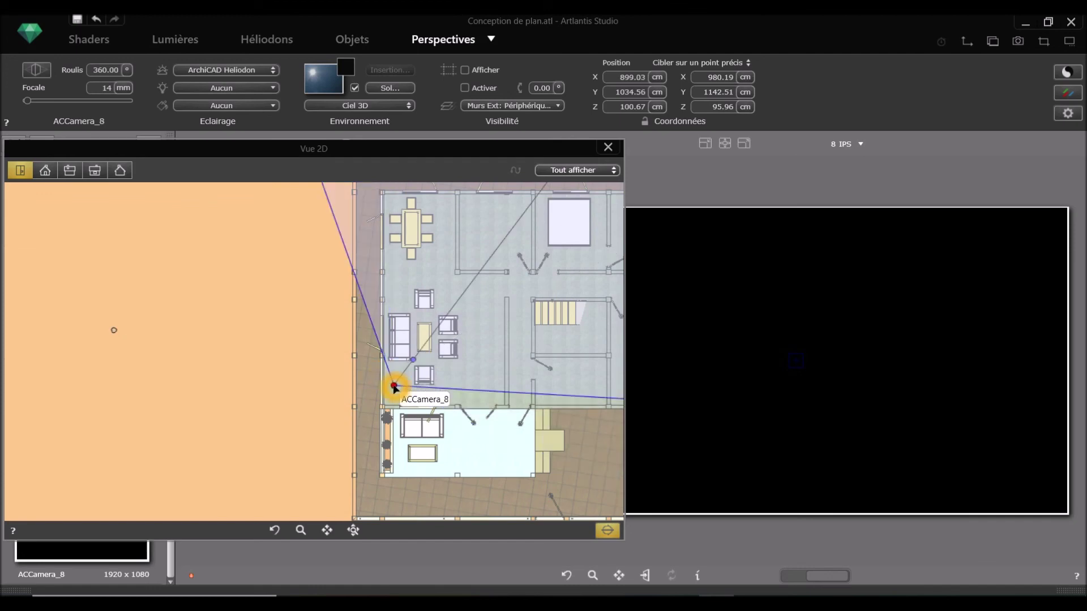
pyautogui.moveTo(793, 417); pyautogui.dragTo(855, 420)
pyautogui.moveTo(556, 148); pyautogui.dragTo(445, 157)
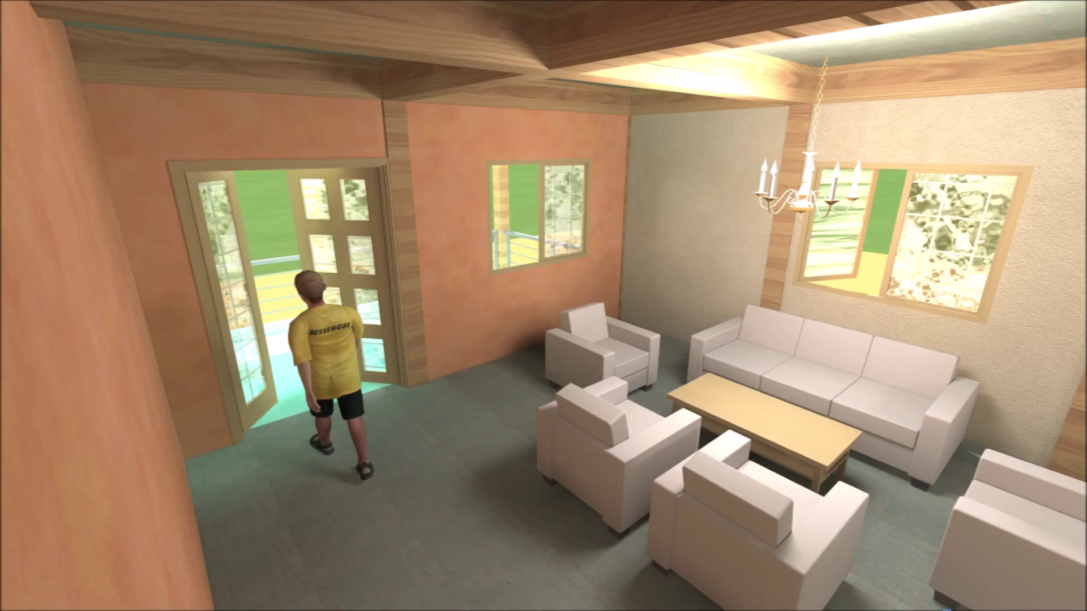